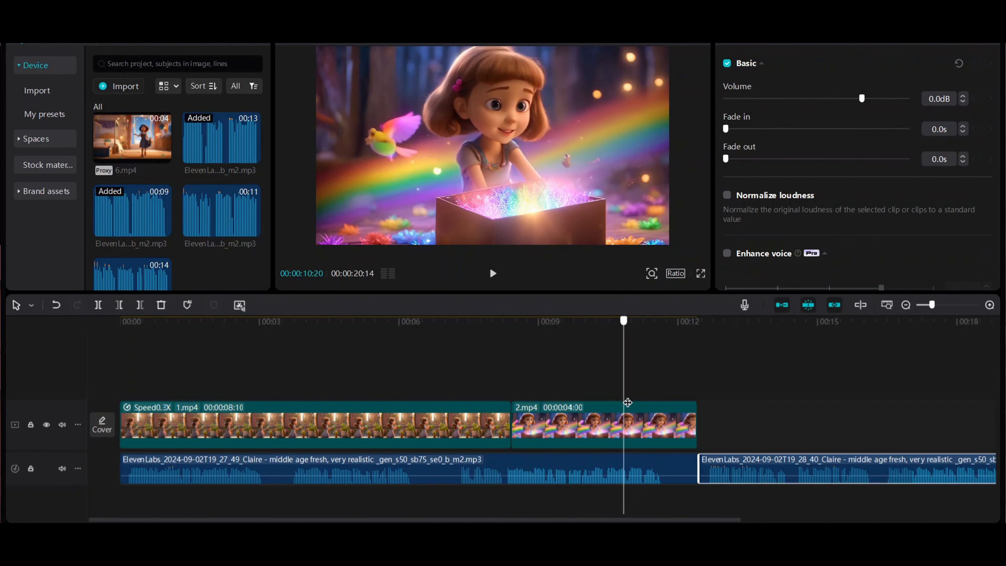
Step: Relocate the 2.mp4 clip to the start of the second narration at 00:00:12:11 by pasting a copy there and deleting the original
click(654, 424)
drag(655, 423, 697, 380)
click(607, 387)
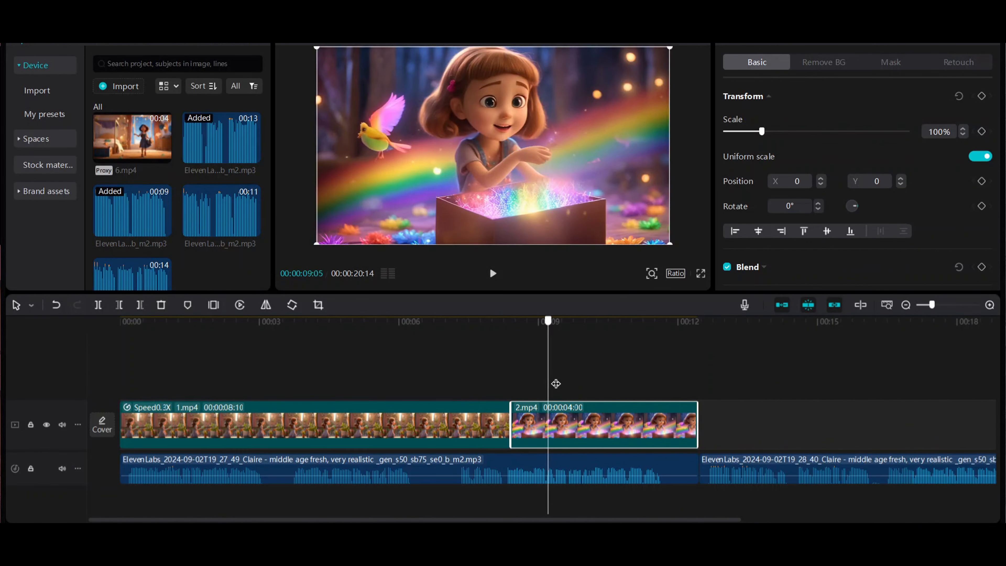
click(760, 420)
drag(689, 421, 877, 430)
right_click(679, 426)
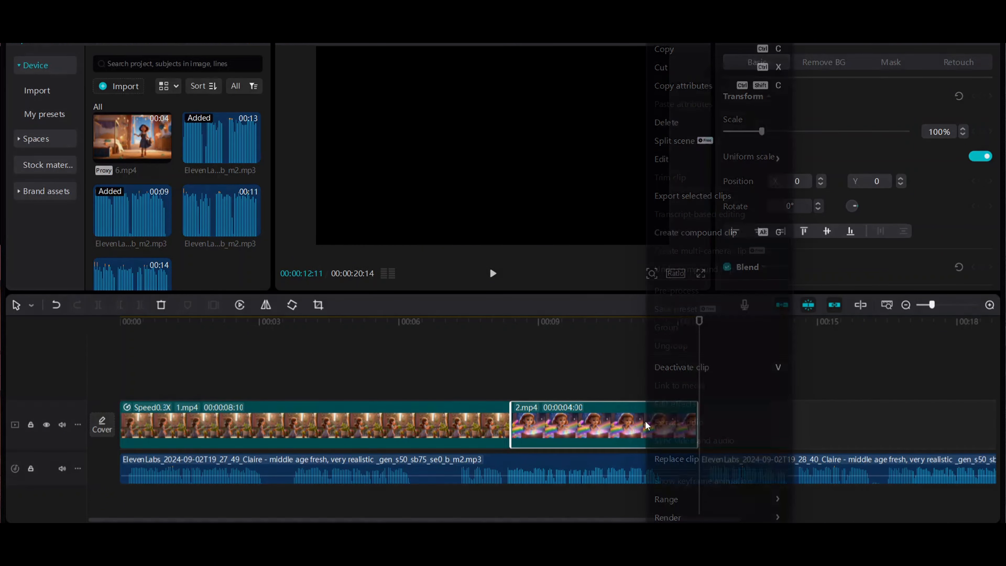
right_click(732, 420)
click(751, 427)
click(607, 434)
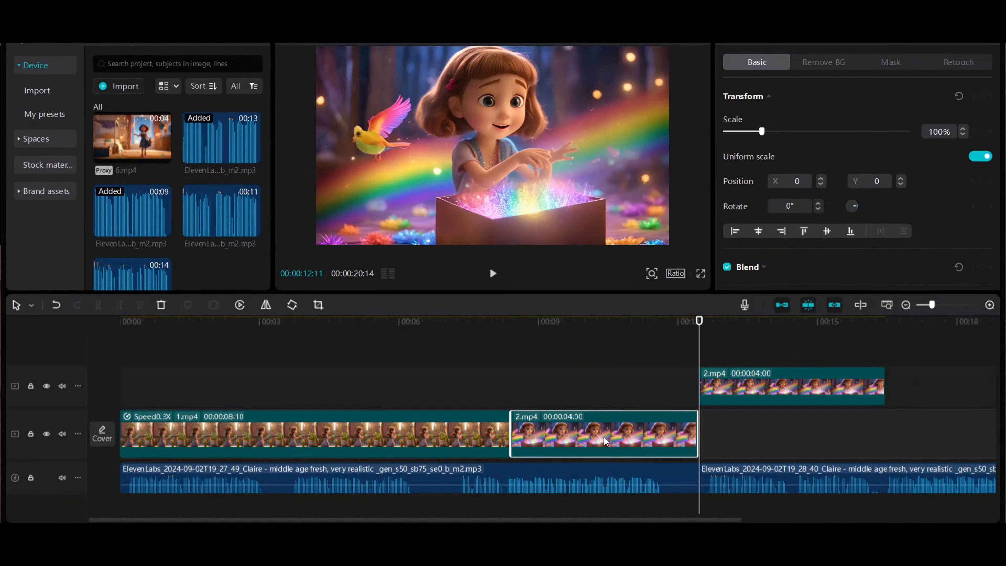
key(Delete)
mouse_move(814, 475)
mouse_down()
mouse_move(627, 492)
mouse_move(816, 456)
mouse_up()
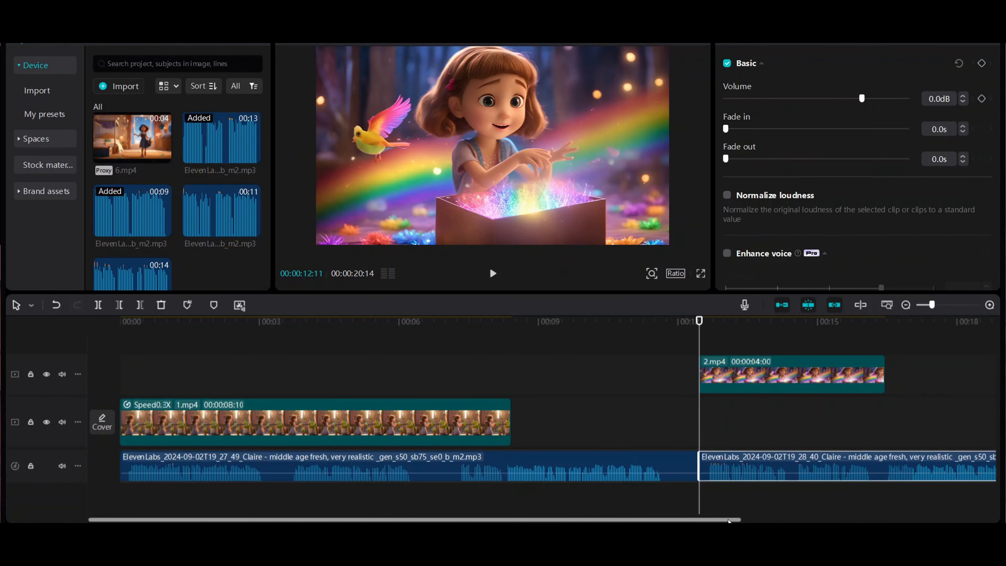
Step: Slow the relocated 2.mp4 clip to 0.5x speed
scroll(673, 436, right, 5)
click(603, 377)
click(796, 24)
drag(762, 114, 742, 115)
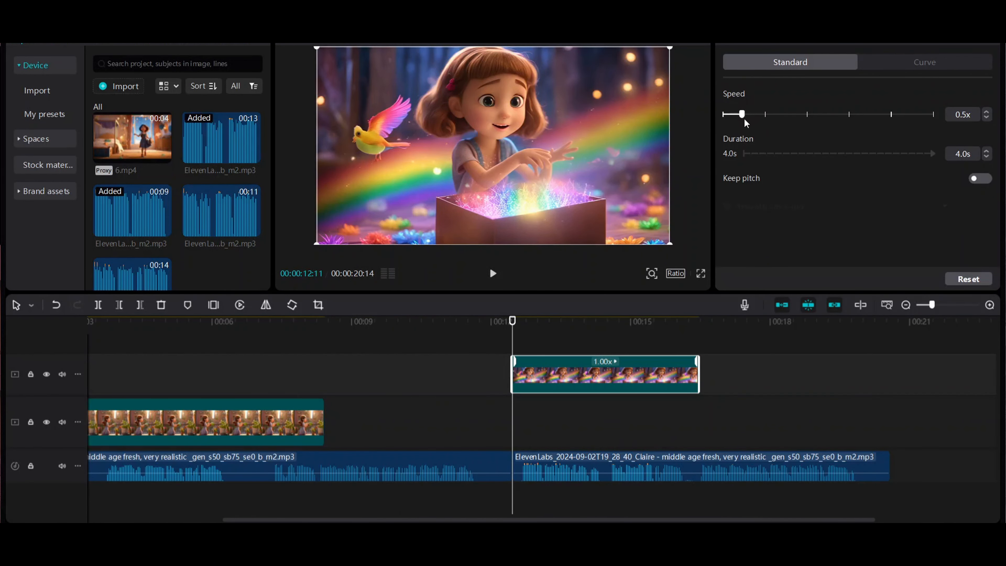
Step: Slow the 1.mp4 clip to 0.2x speed and trim its end to the start of the second narration
click(341, 425)
drag(341, 425, 512, 427)
drag(733, 115, 728, 115)
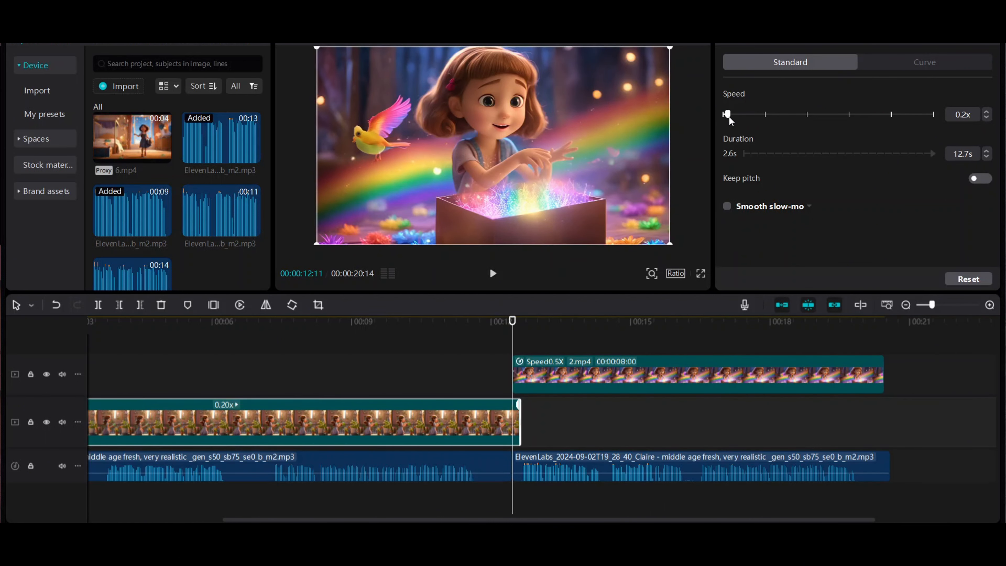
drag(520, 422, 512, 422)
Step: Place 2.mp4 on the main track directly after 1.mp4, at 0.4x speed and fitted to the end of the second narration
click(580, 375)
drag(580, 375, 580, 424)
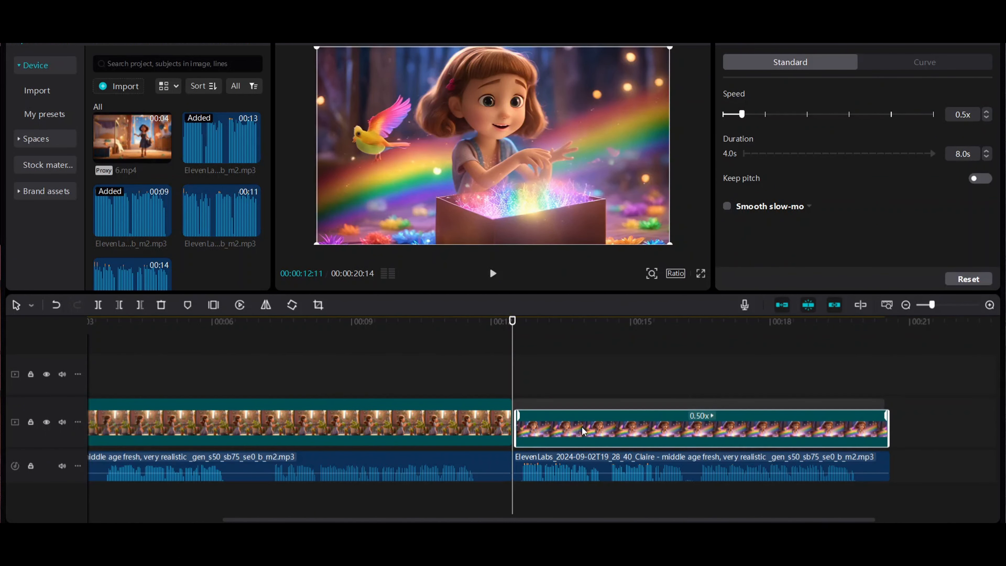
drag(515, 371, 891, 431)
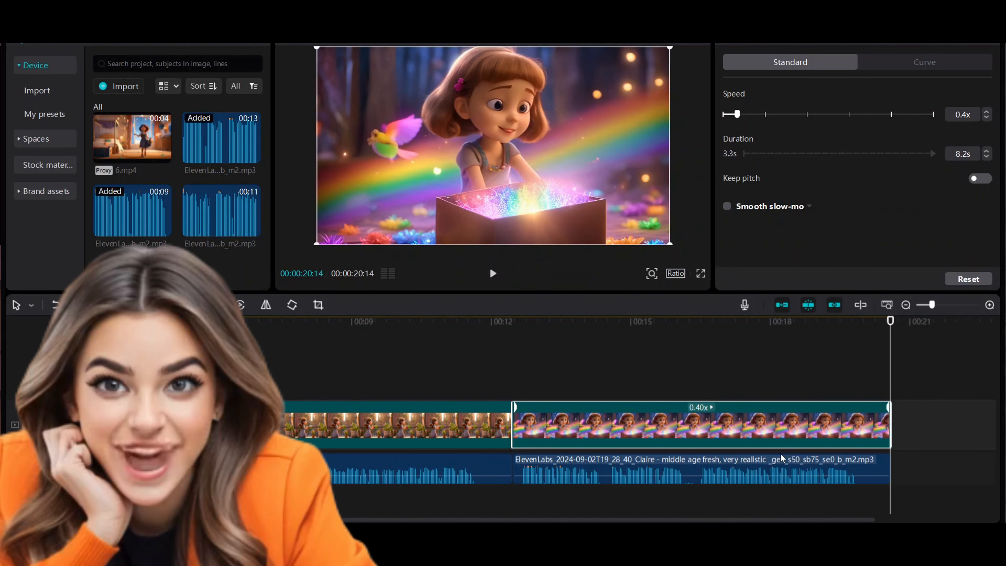
Step: Add the 11-second narration to the audio track directly after the second narration and play part of it
click(253, 231)
click(493, 274)
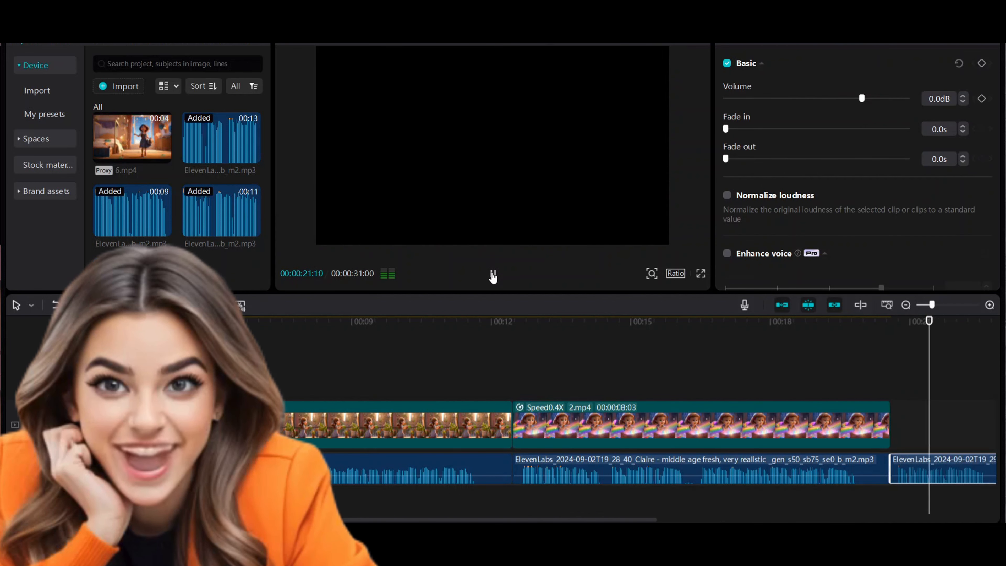
click(493, 273)
Step: Add the 3.mp4 clip to the main track directly after 2.mp4
scroll(220, 185, up, 5)
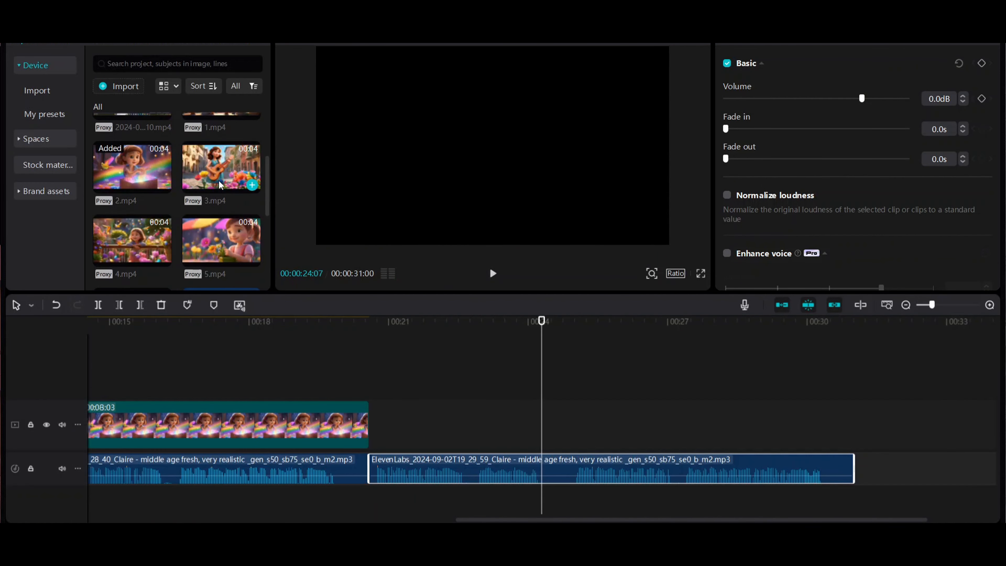
scroll(220, 184, down, 2)
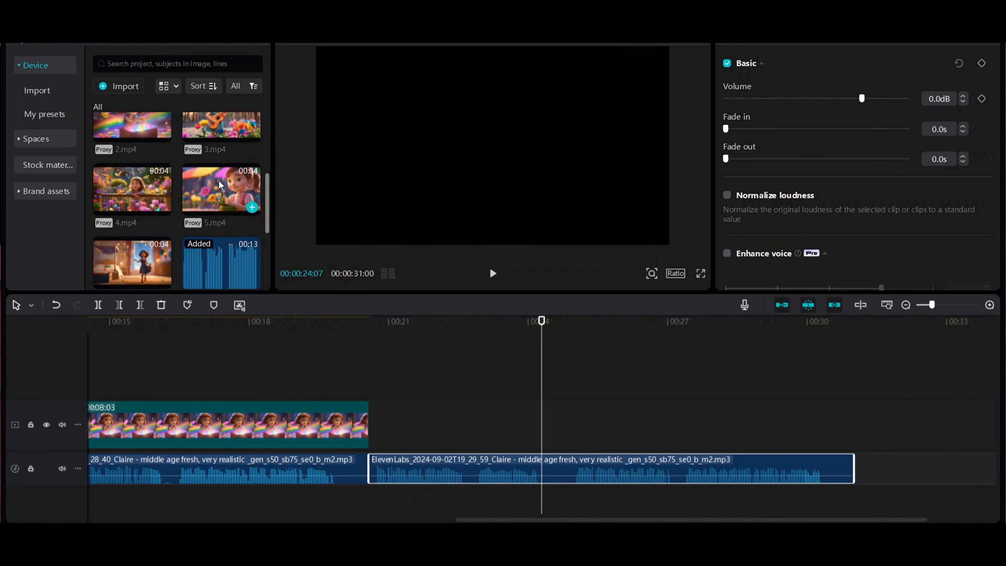
scroll(221, 185, down, 3)
drag(221, 243, 650, 415)
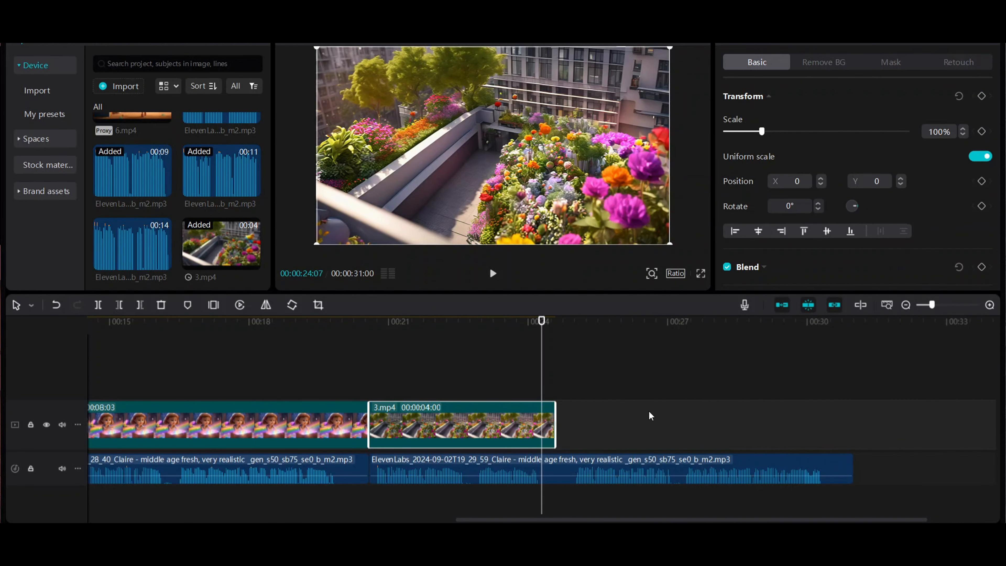
Step: Slow the 3.mp4 clip to 0.3x speed, trim its end to the end of the third narration, and preview it
click(783, 40)
drag(764, 115, 735, 120)
drag(989, 428, 854, 429)
click(493, 273)
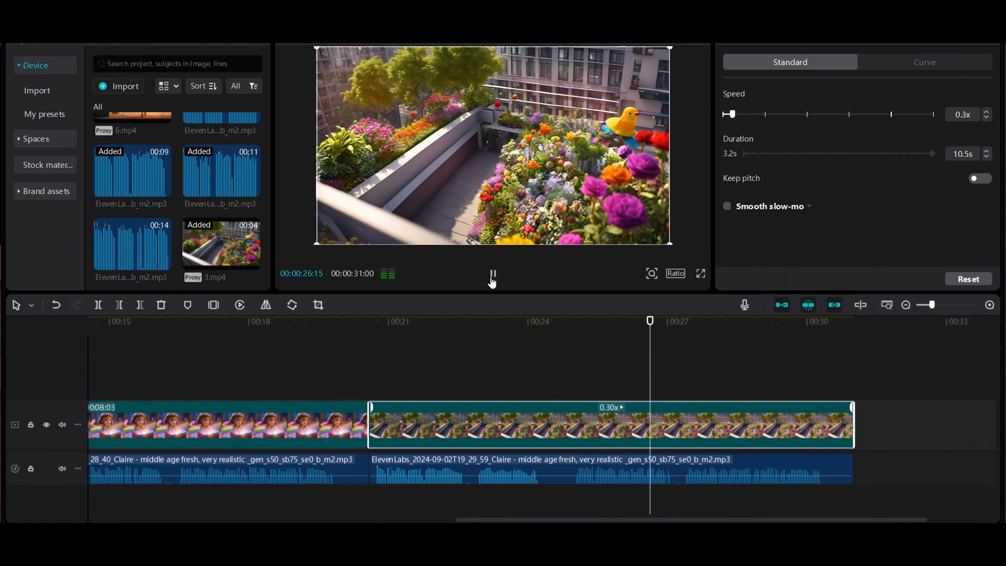
click(492, 274)
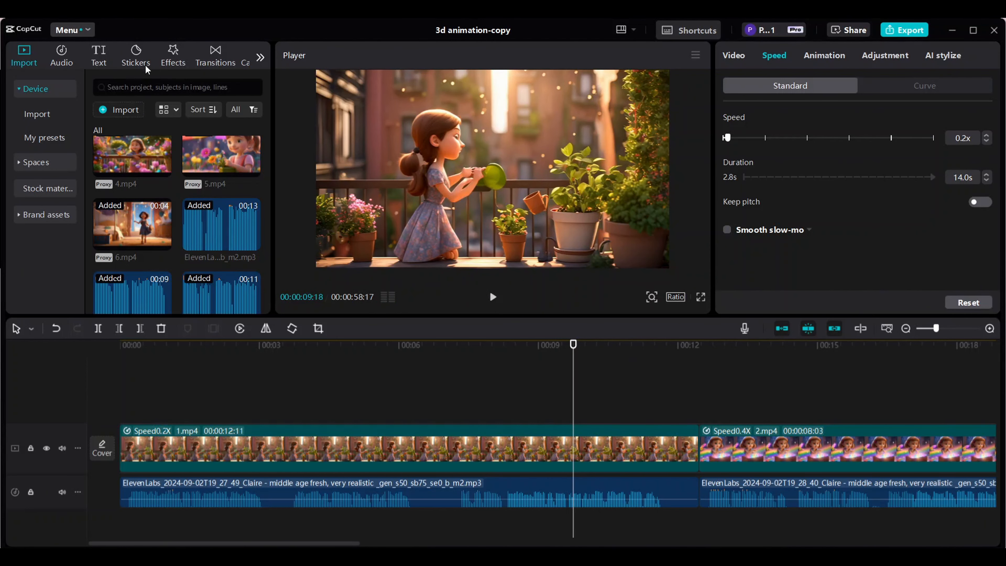
Step: Search the stickers for "magical box" and add the pastel gift box sticker above 1.mp4 at 00:00:09:18
click(136, 57)
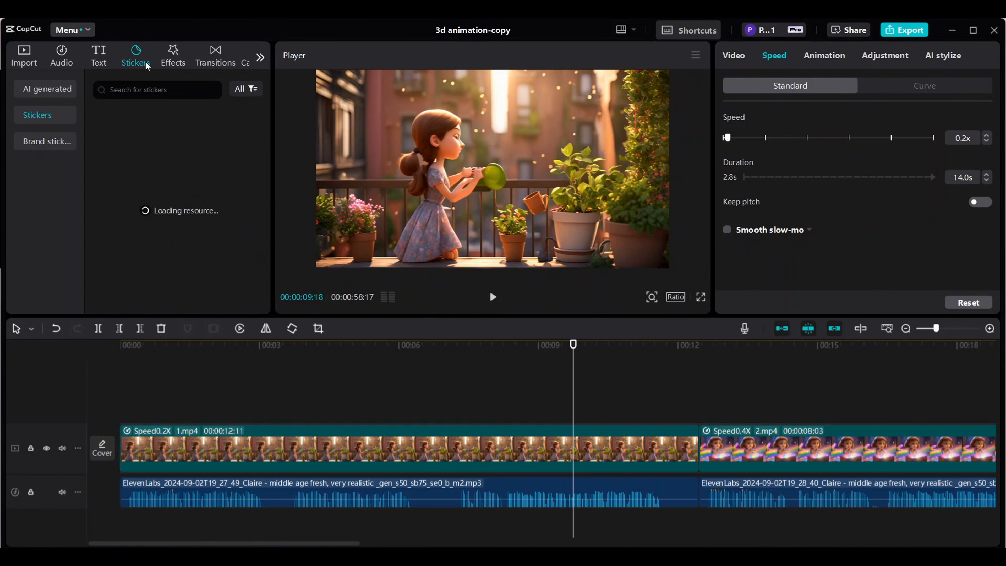
click(21, 120)
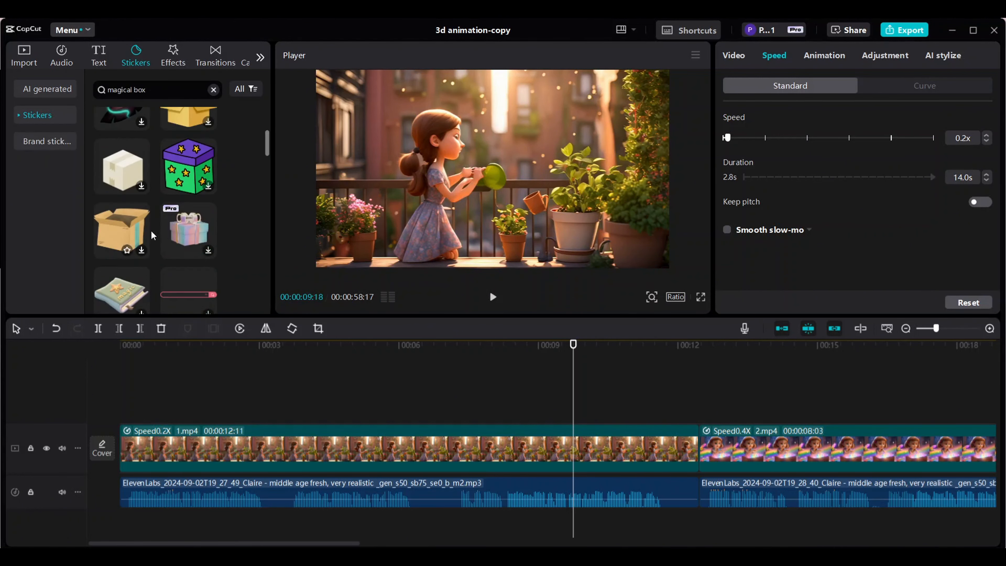
click(209, 251)
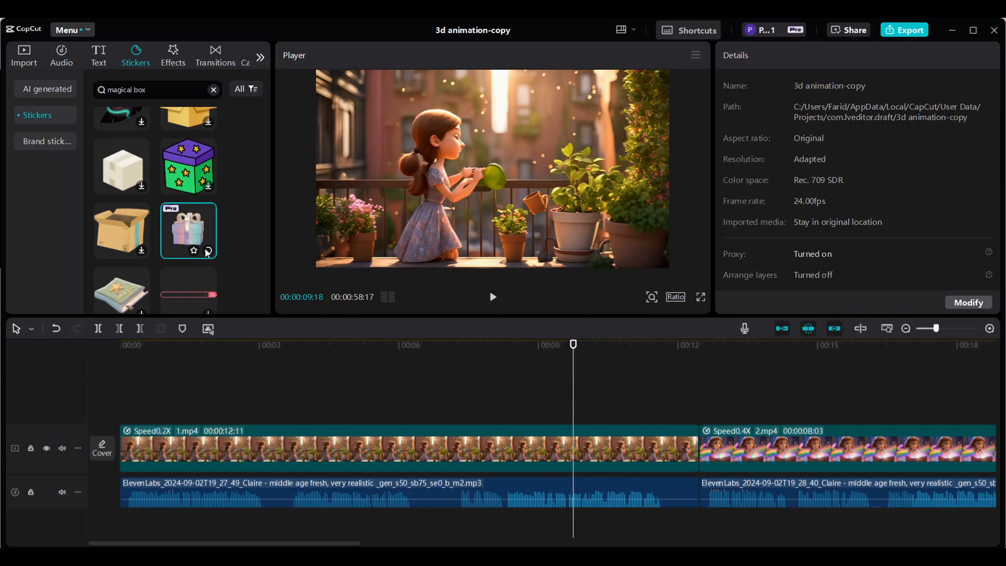
drag(207, 253, 581, 411)
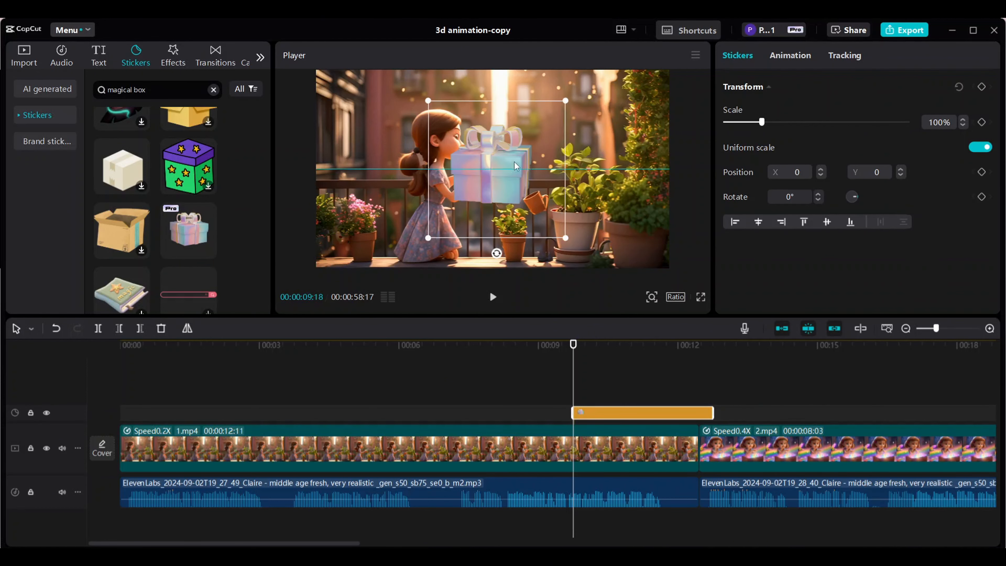
Step: Position the gift box sticker at X 174, Y -53 and trim its end to the end of the 1.mp4 clip
drag(526, 187, 524, 172)
drag(714, 413, 698, 416)
click(493, 297)
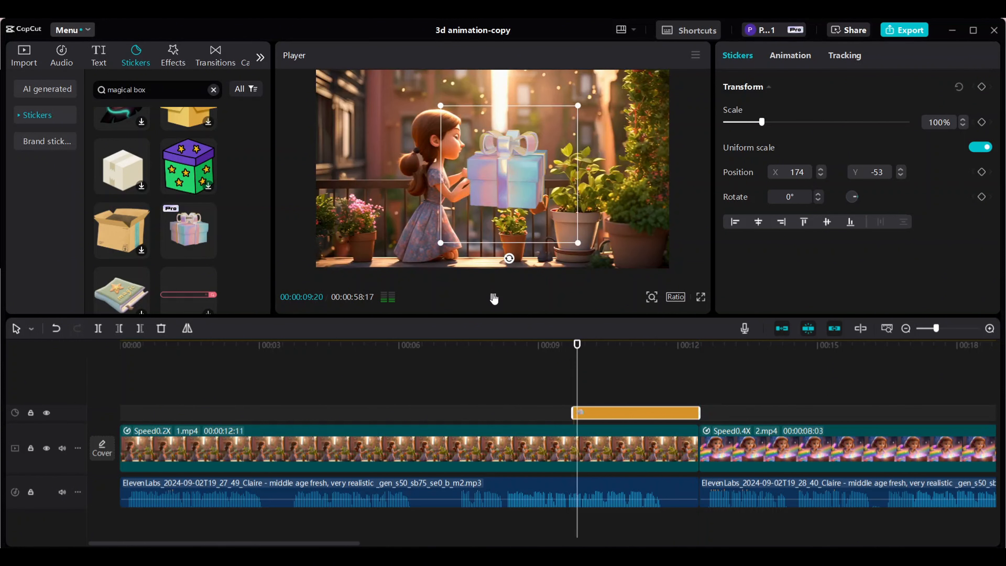
Step: Shift the gift box sticker earlier to start at about 00:00:08:08 and extend its end to where the first narration's speech ends
drag(646, 420, 580, 420)
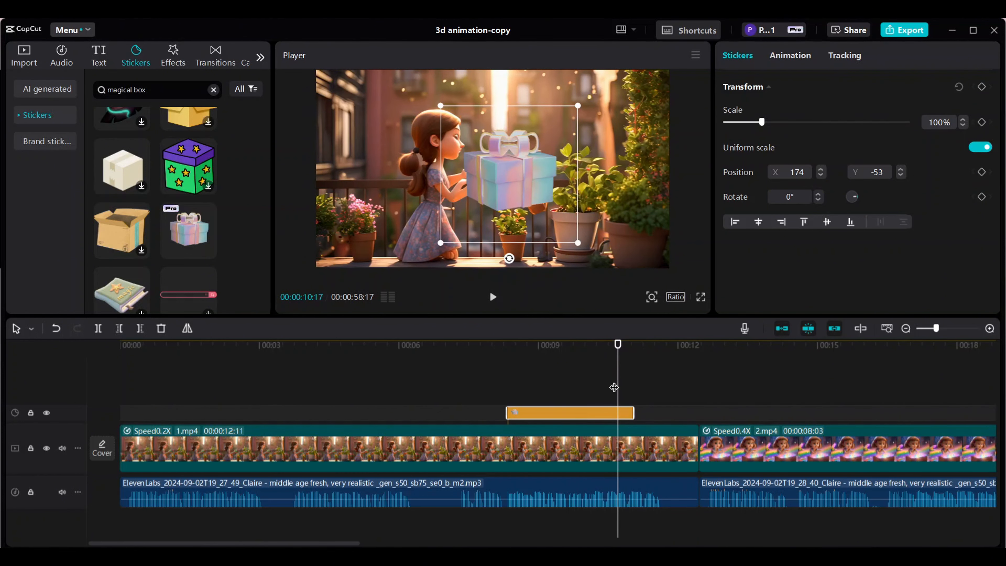
click(463, 384)
click(492, 297)
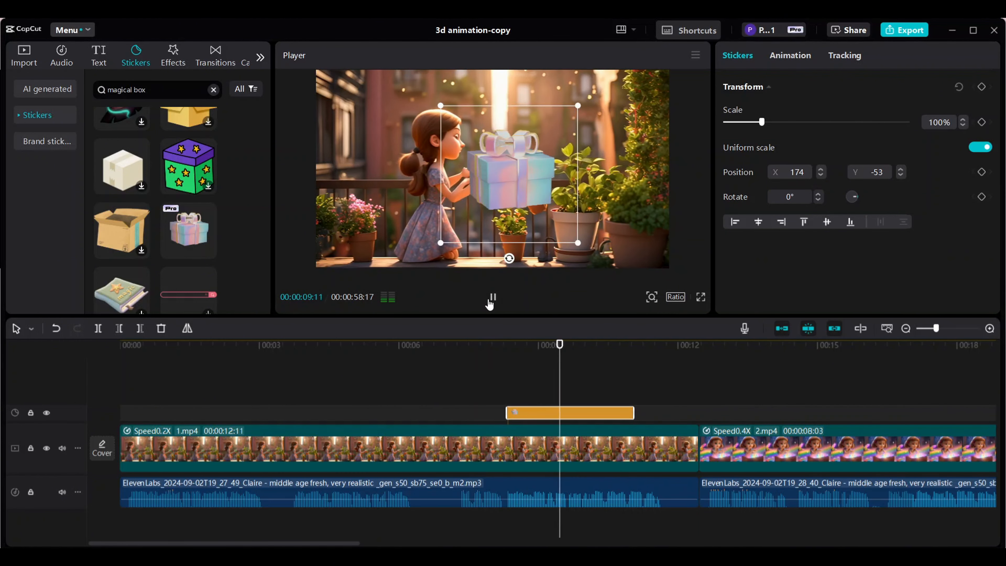
click(490, 297)
drag(634, 412, 662, 412)
click(587, 400)
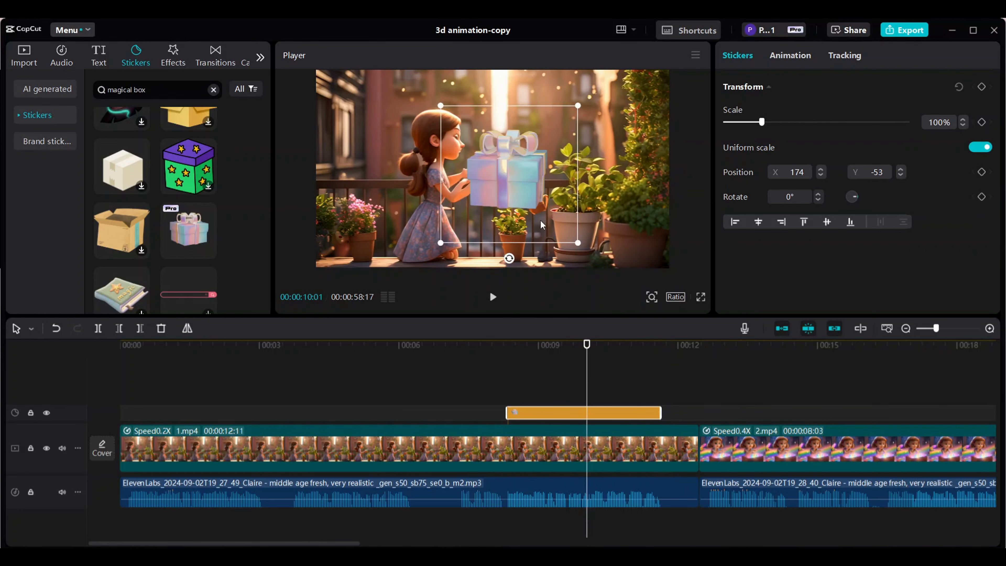
Step: Place the gift box on the balcony floor among the pots and give it a 0.8 s Slide Up entrance animation
drag(541, 222, 583, 264)
click(791, 56)
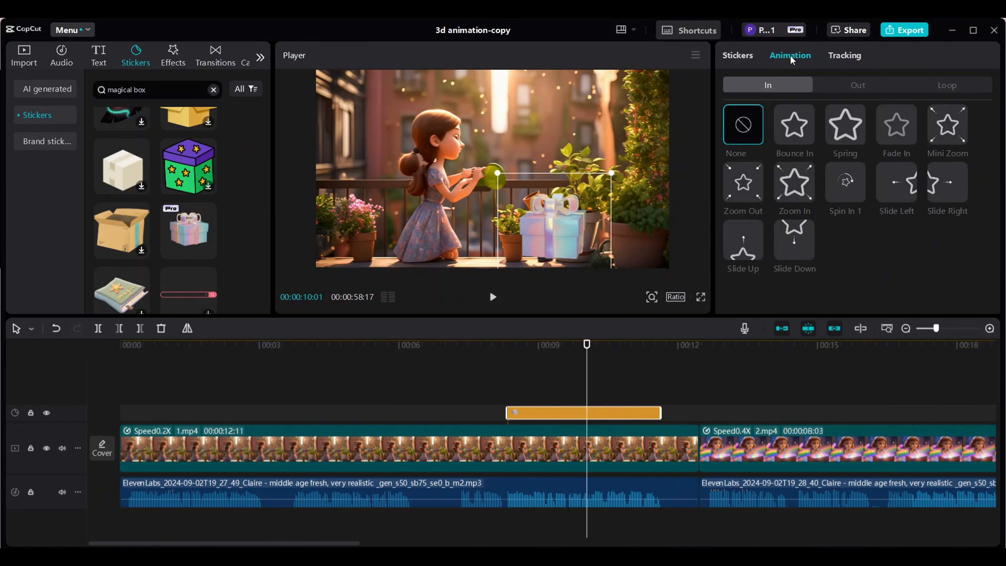
click(744, 253)
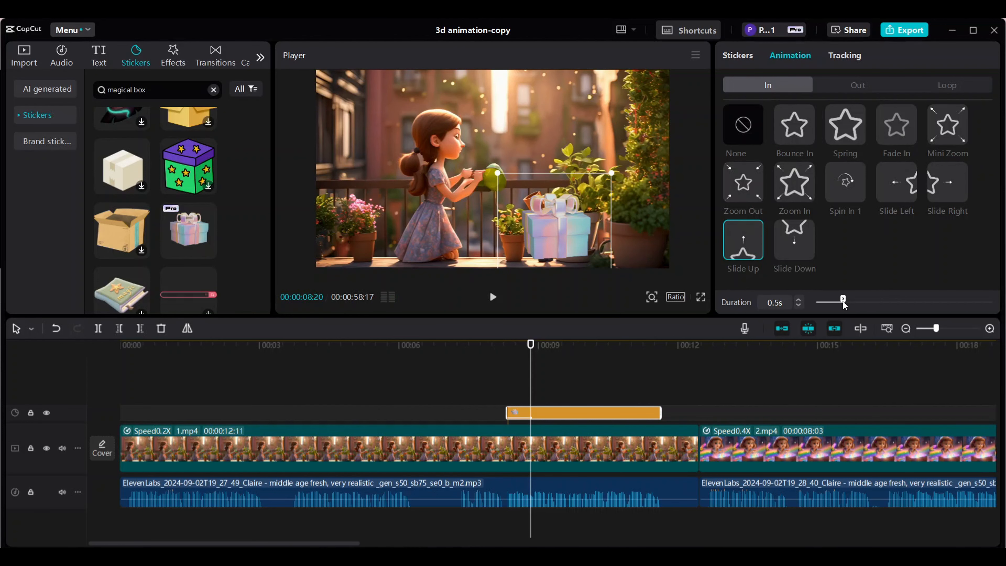
drag(853, 302, 861, 301)
Step: Find the "magic" lettering sticker and add it on a new track above the gift box sticker at 00:00:08:08
scroll(155, 210, down, 5)
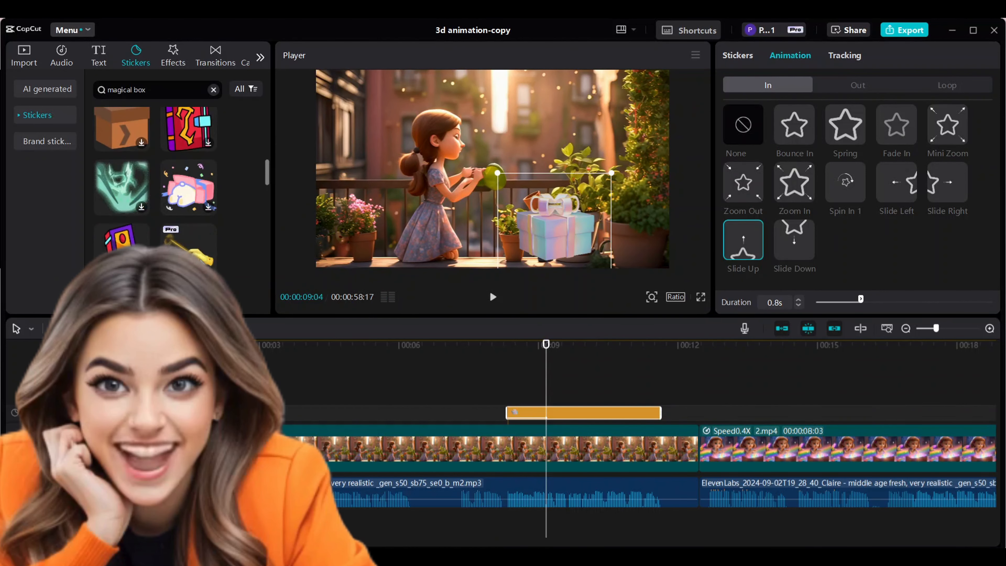
scroll(197, 244, down, 5)
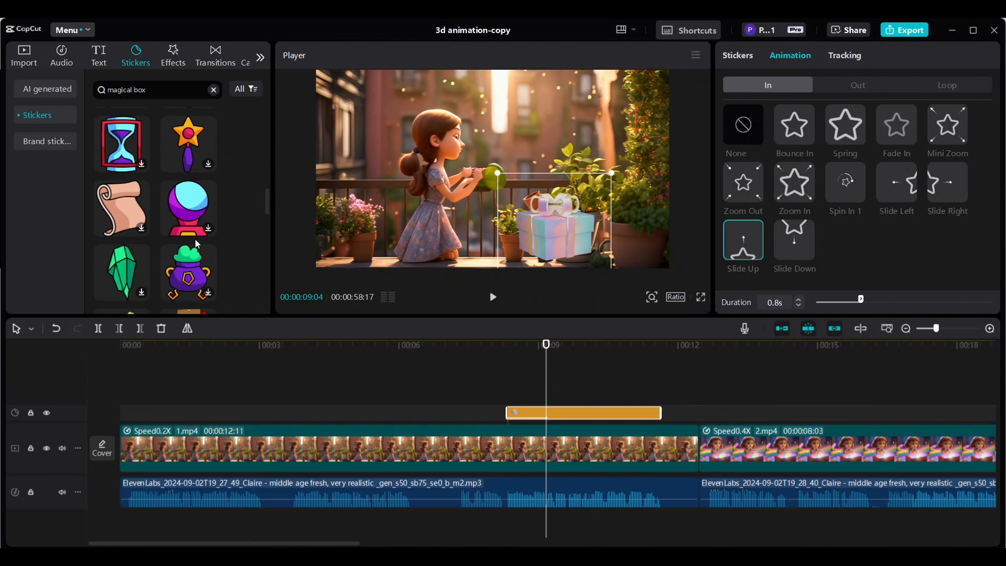
scroll(197, 243, down, 8)
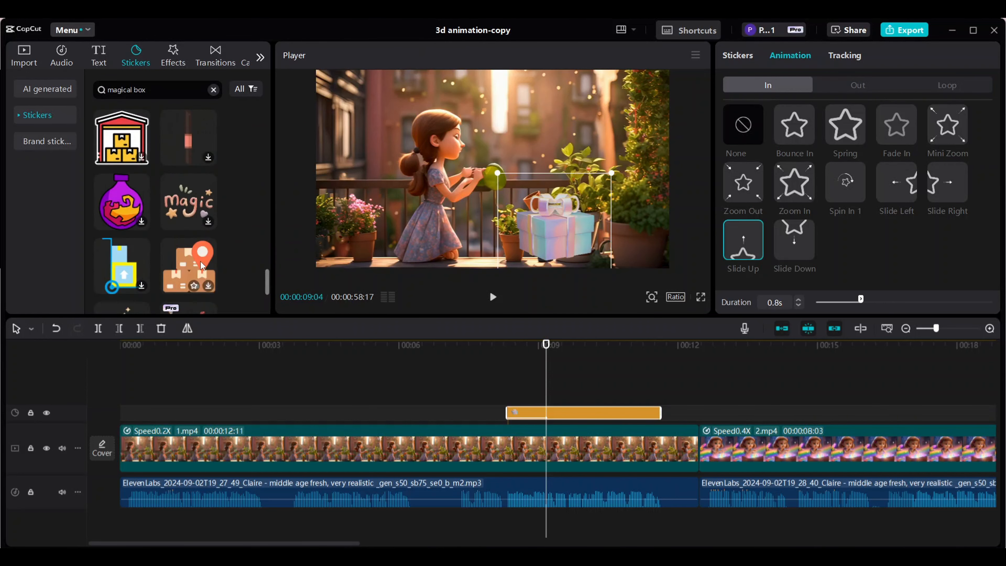
drag(194, 199, 509, 380)
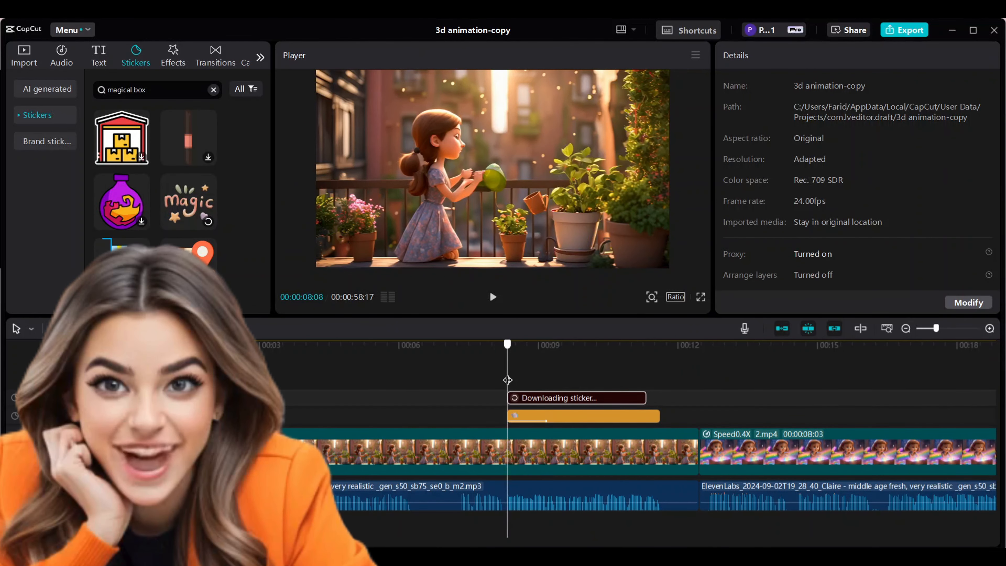
click(591, 368)
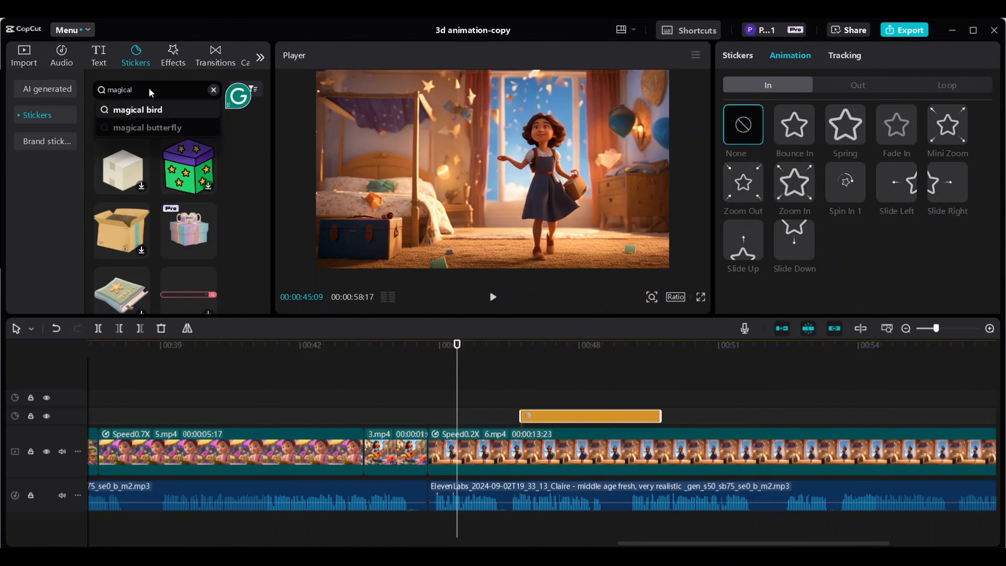
Step: Search the stickers for "magical birds" and add the flock of white flying birds near the start of the 6.mp4 clip
key(Return)
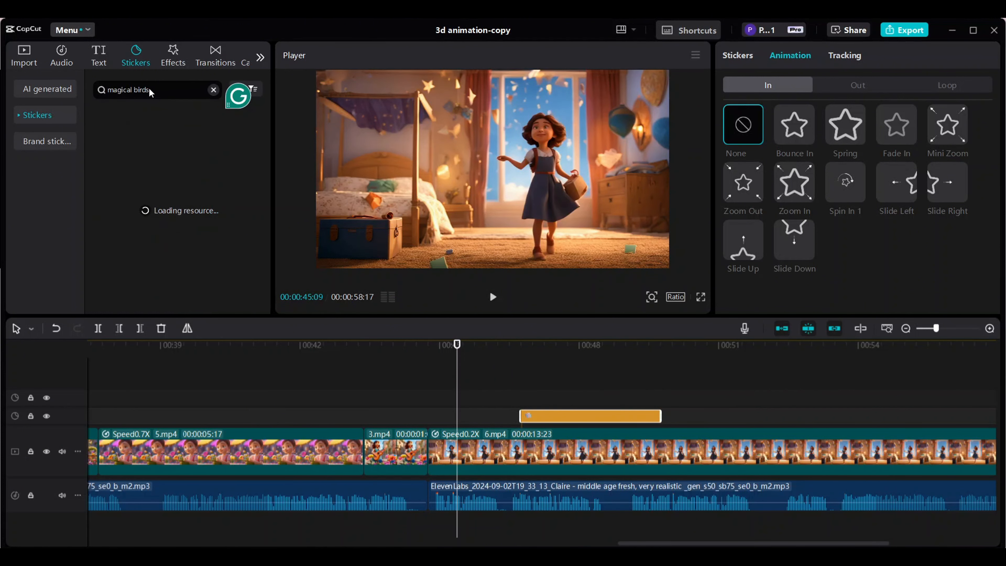
scroll(159, 198, down, 5)
click(121, 162)
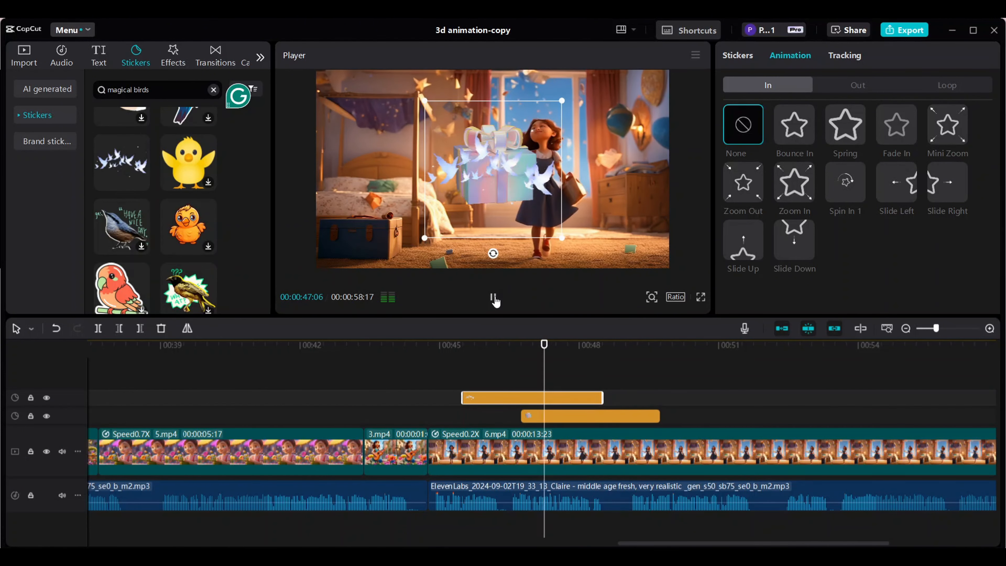
Step: Adjust the white birds sticker's placement and size in the frame and extend its end on the timeline
drag(474, 207, 414, 148)
drag(340, 101, 454, 127)
click(738, 55)
drag(602, 398, 627, 397)
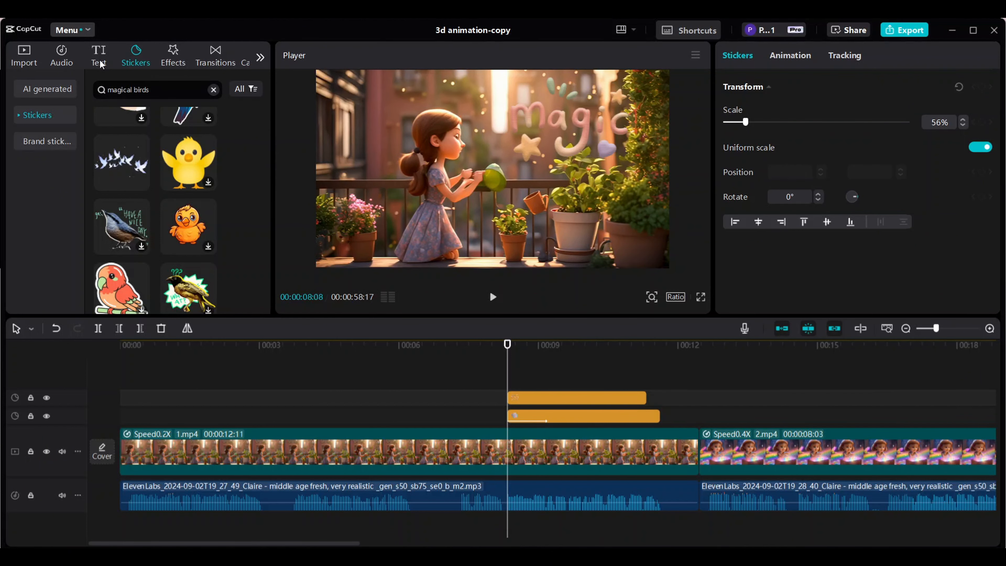
Step: Search the sound effects for "magic sound"
click(61, 58)
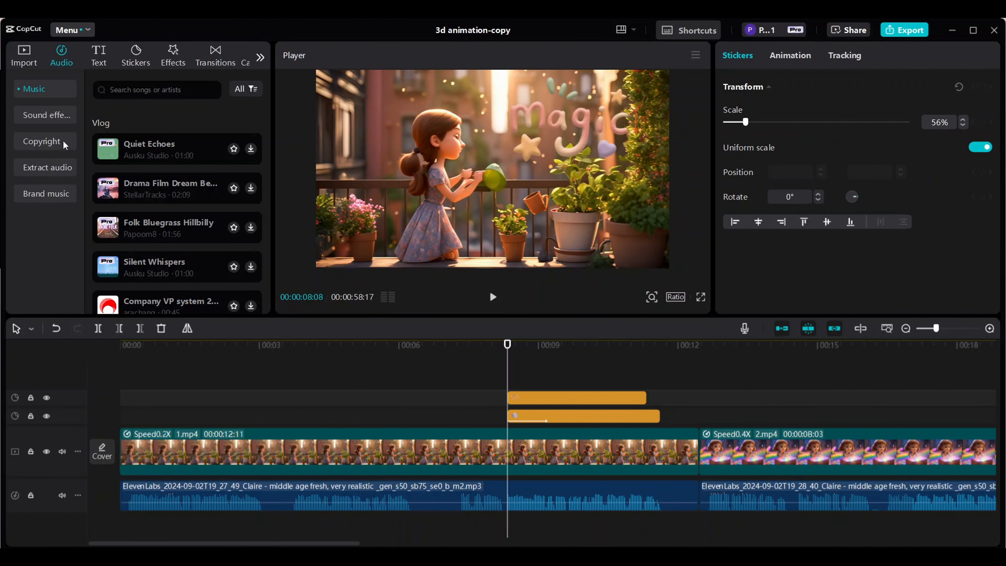
click(63, 119)
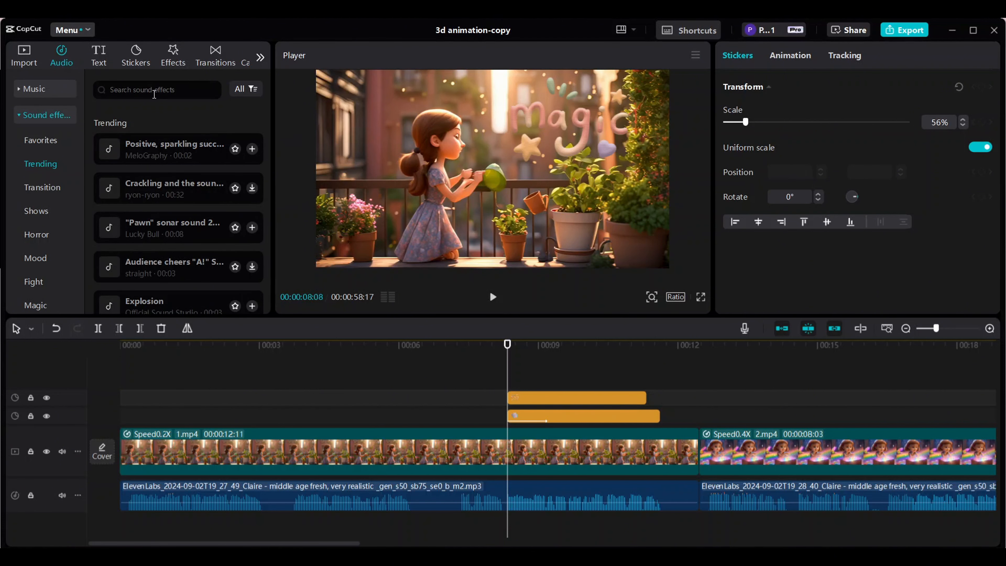
click(154, 91)
text(m)
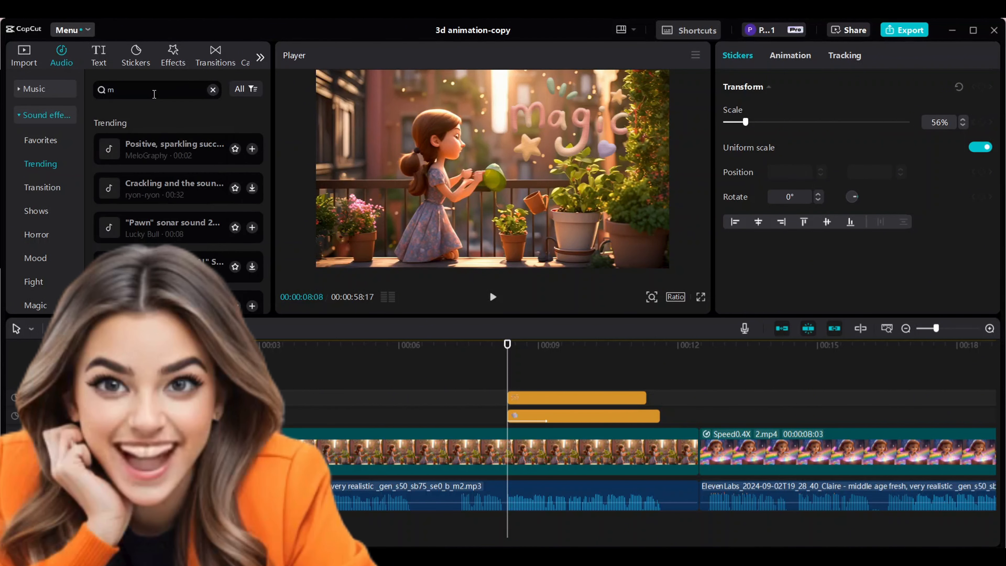
text(agic)
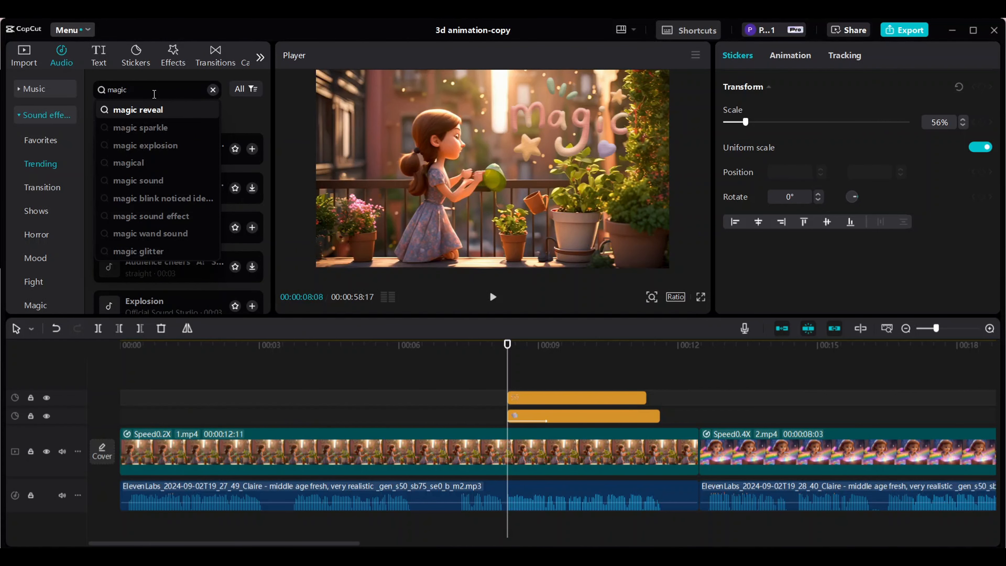
text( sound)
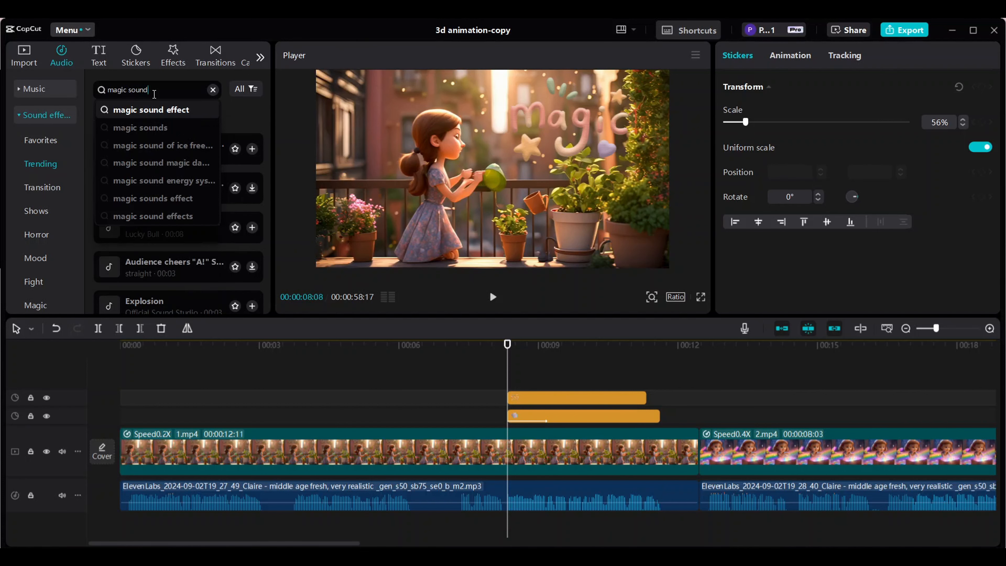
key(Return)
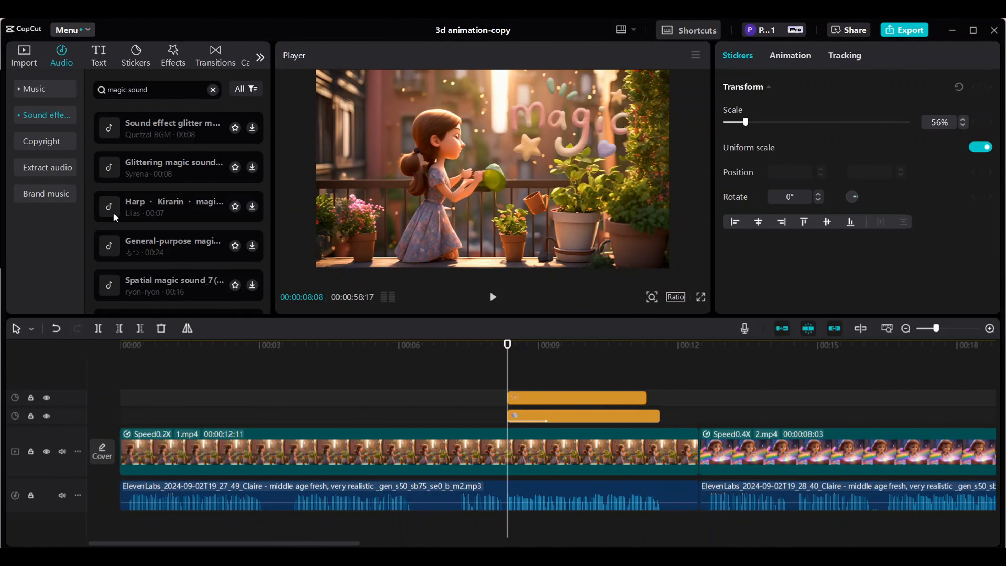
Step: Add the "Sound effect glitter magic" audio at 00:00:08:08 and trim its end to 00:00:11:15, where the gift box sticker ends
click(114, 131)
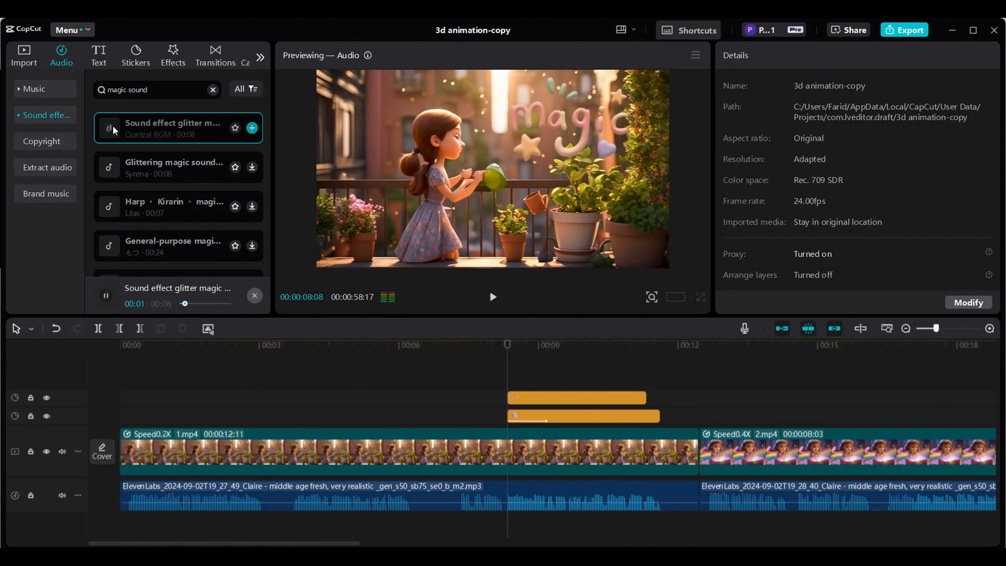
click(252, 128)
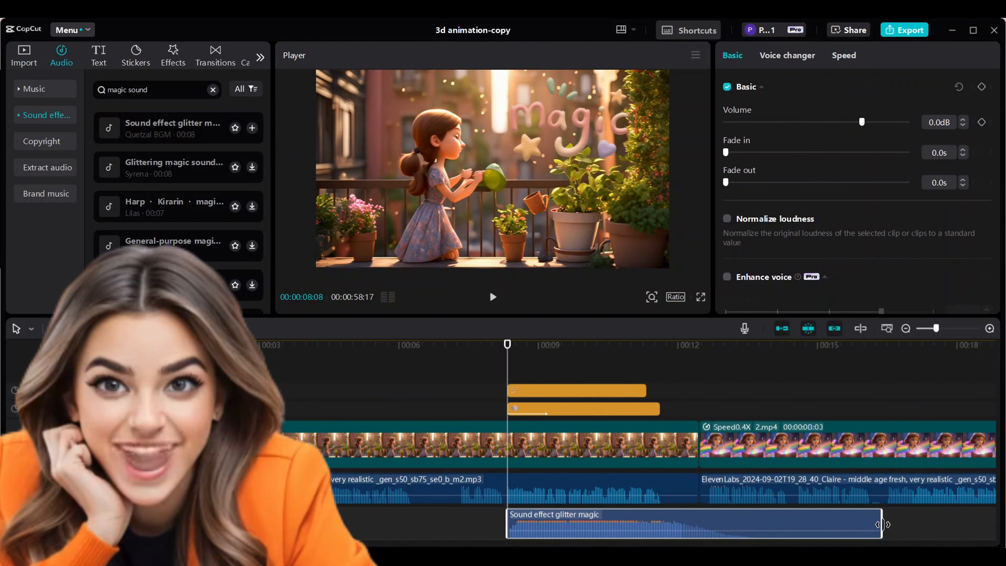
click(493, 297)
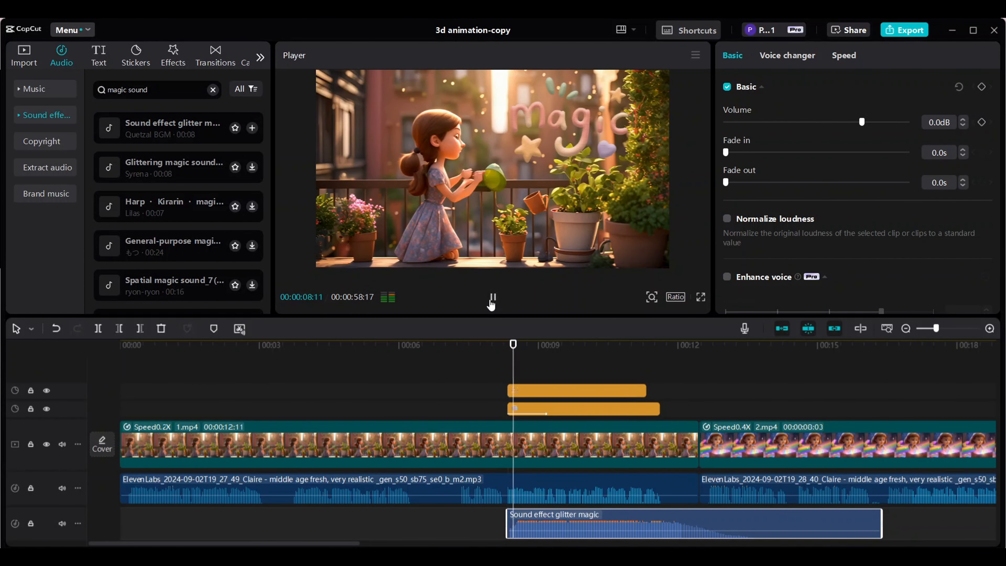
click(491, 301)
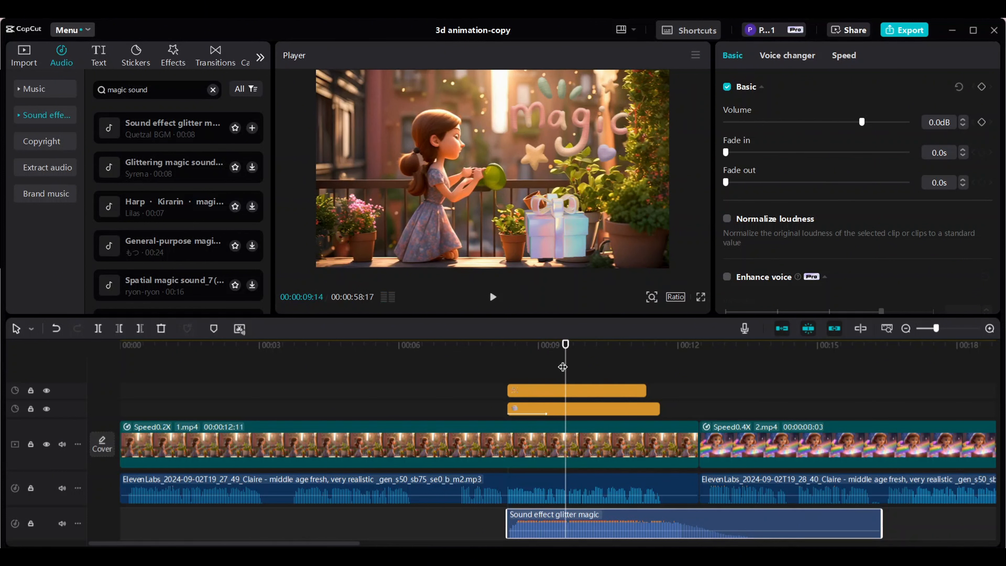
drag(562, 367, 658, 365)
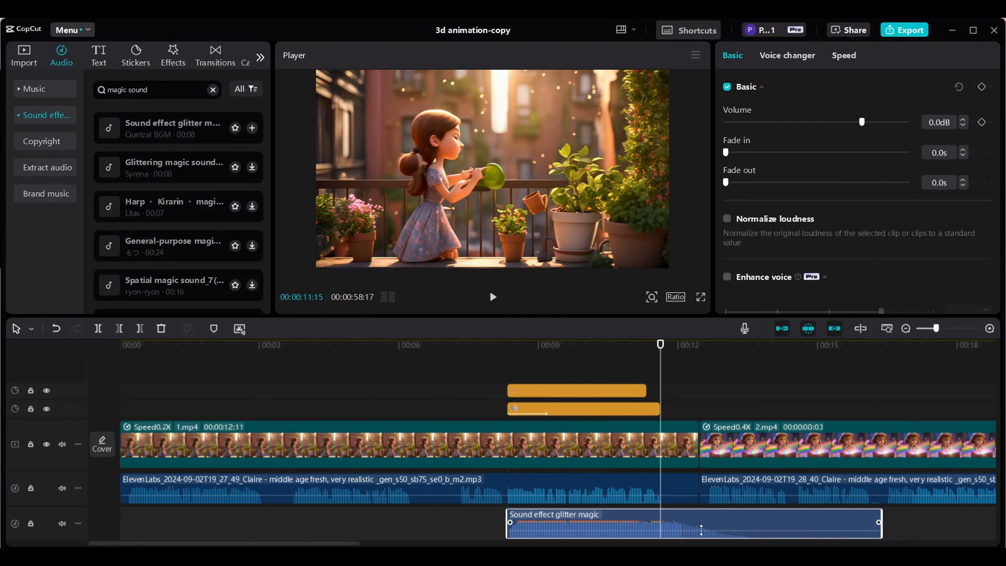
click(98, 329)
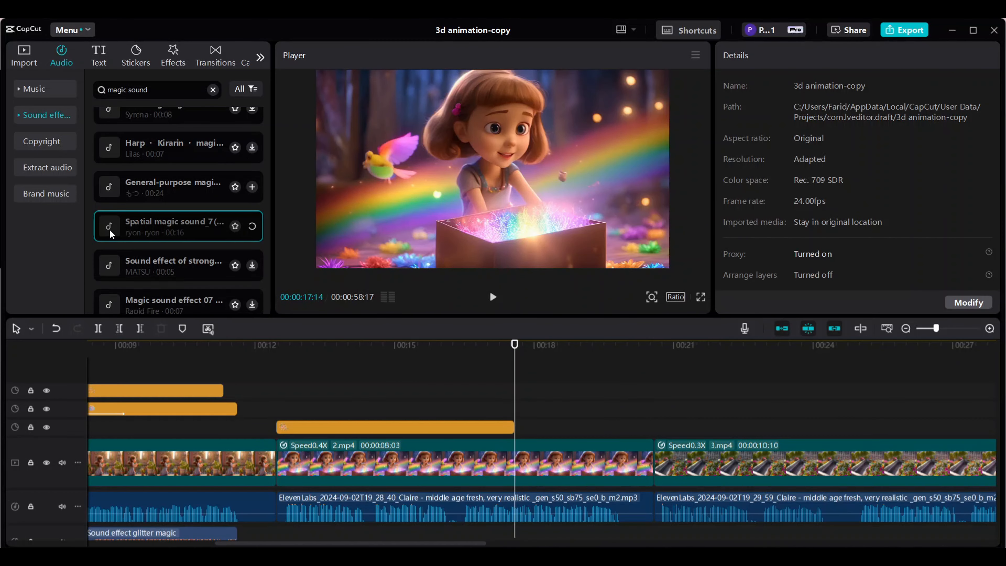
Step: Add "Magic sound effect 07" where the sticker over 2.mp4 ends, at 00:00:17:14, and cut off its part beyond that clip's end
scroll(106, 222, down, 2)
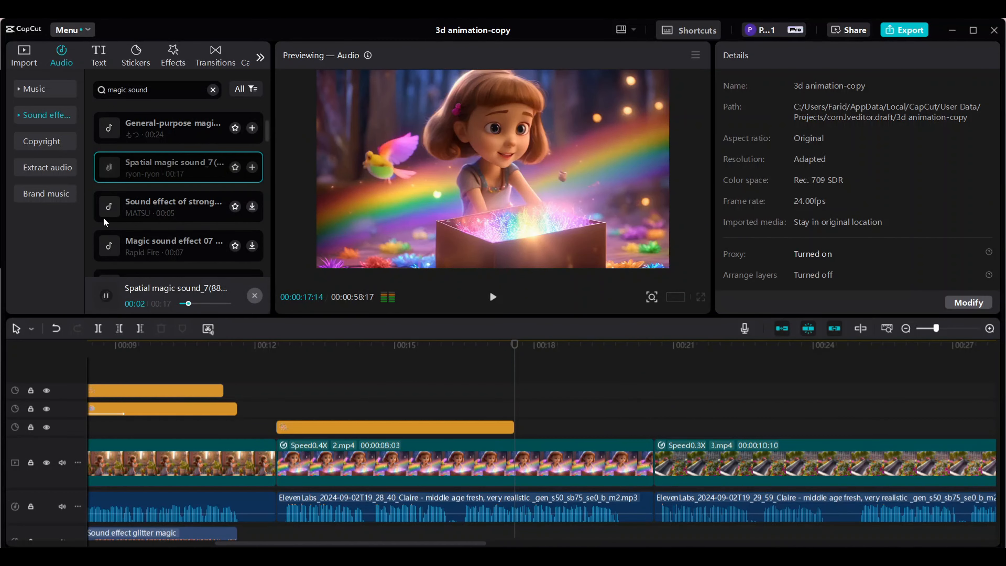
click(109, 246)
drag(109, 245, 654, 361)
click(98, 329)
key(Delete)
drag(448, 543, 497, 543)
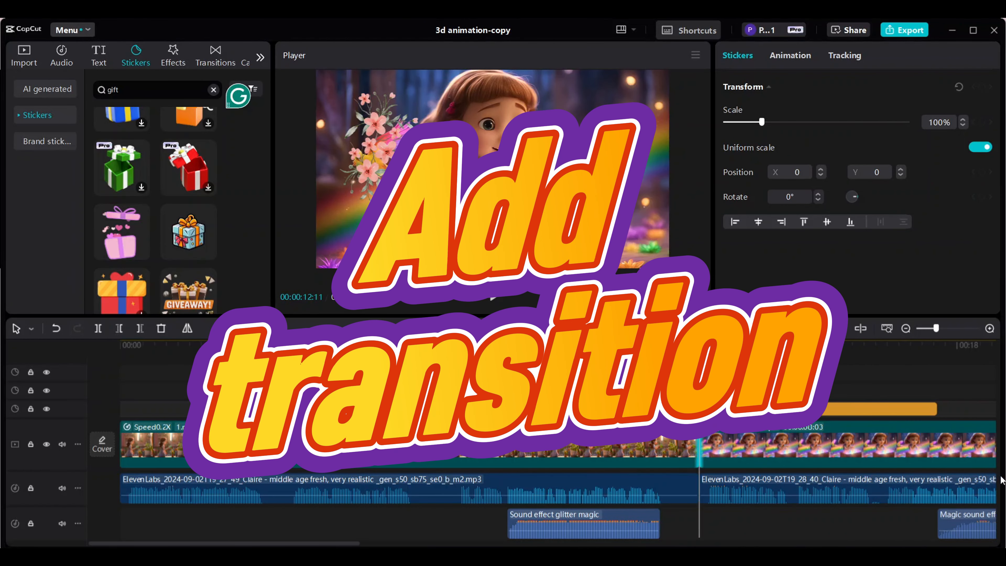
Step: Search the transitions for "magic" and place the Starlight Overlay transition between the 1.mp4 and 2.mp4 clips
click(214, 59)
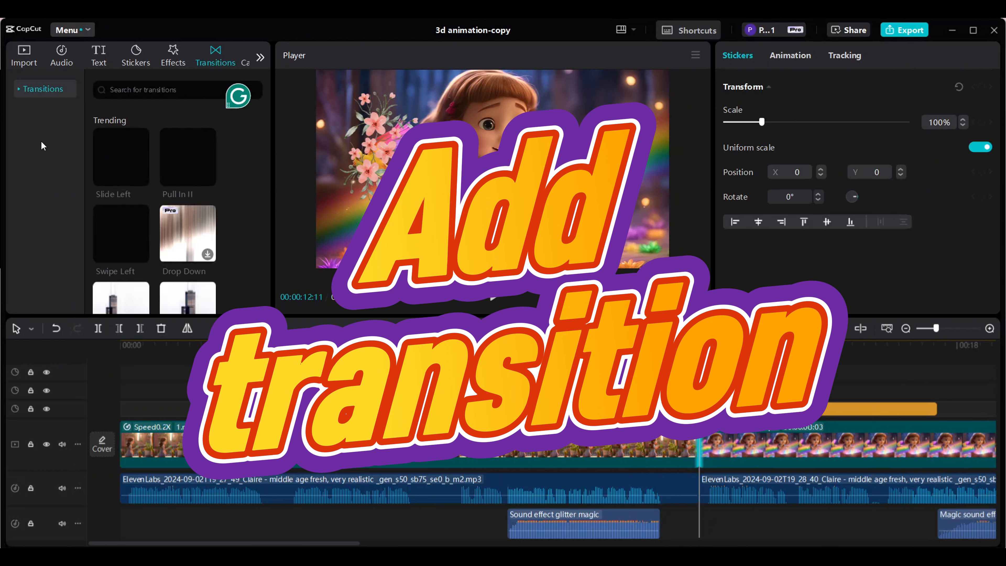
click(21, 90)
click(42, 209)
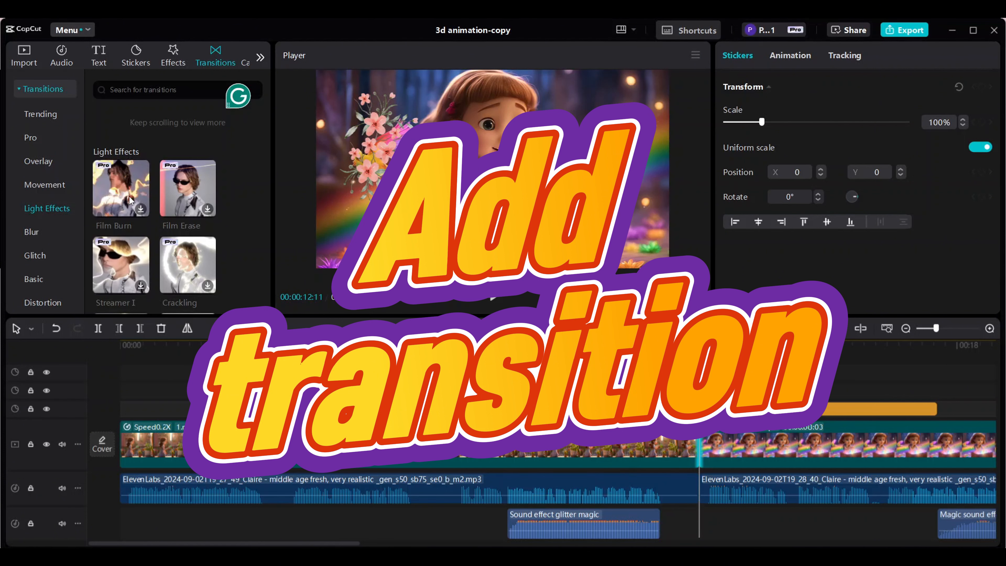
click(153, 89)
text(magic)
key(Return)
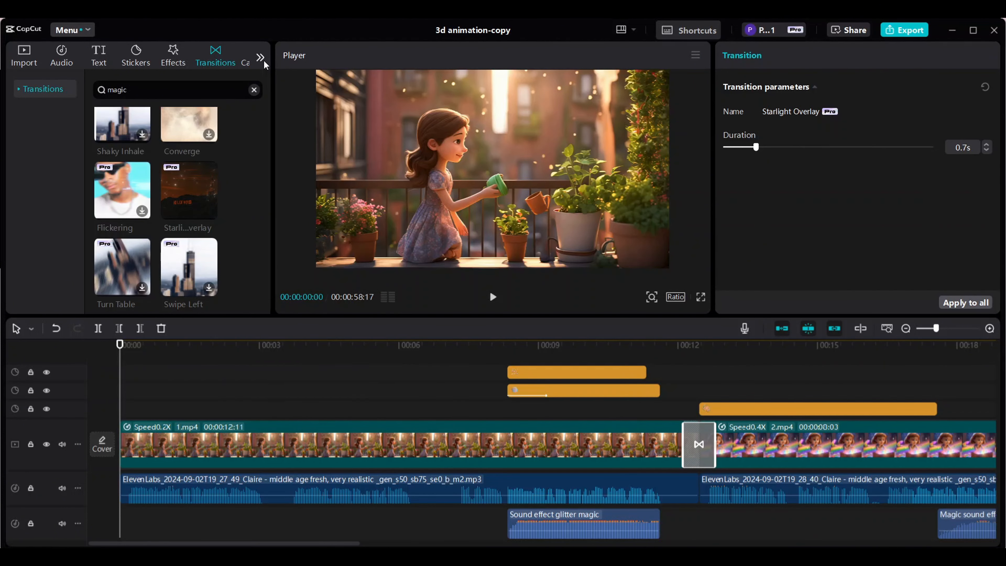
Step: Find the Barbie filter among the Movies filters and add it at the start of the timeline
click(264, 61)
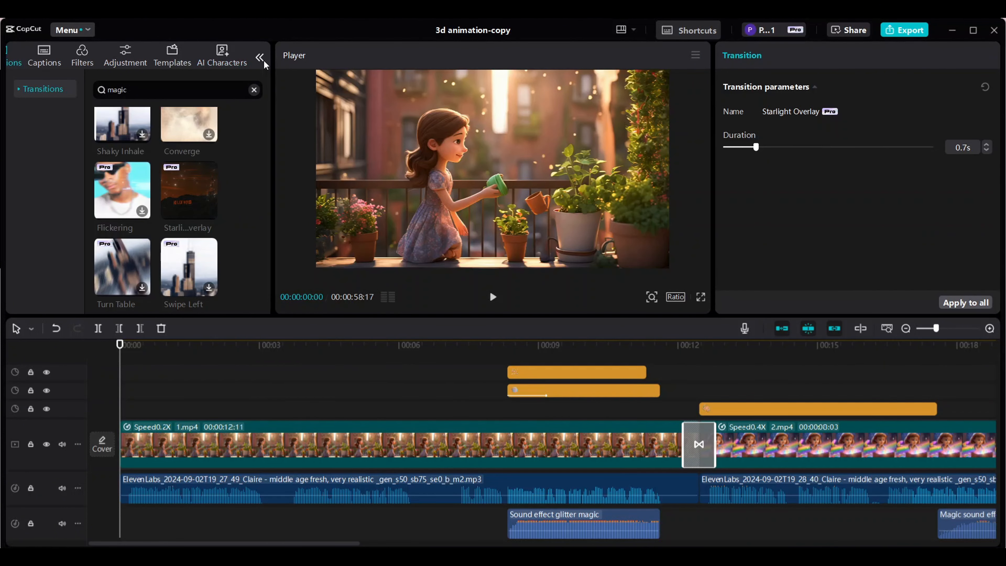
click(81, 59)
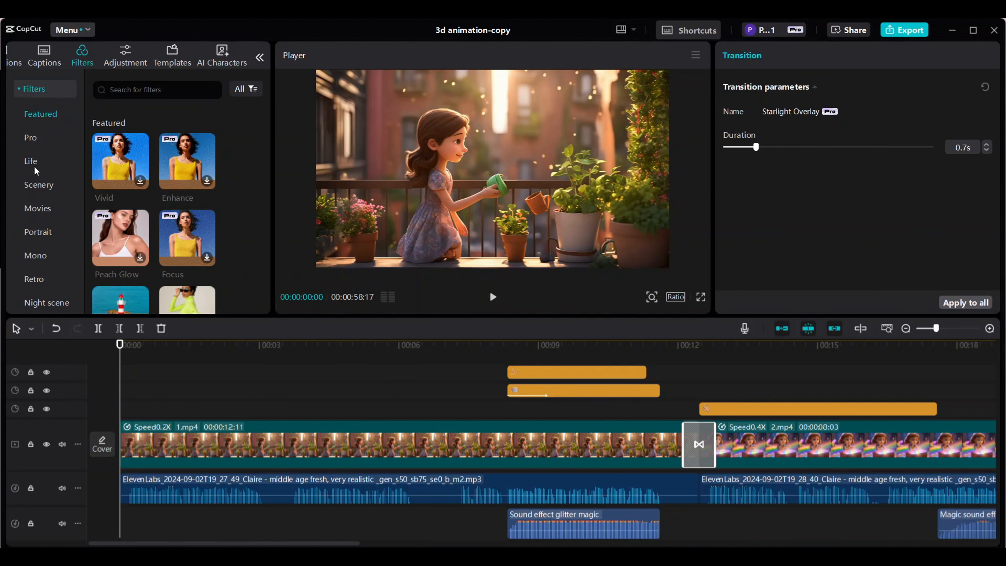
click(48, 214)
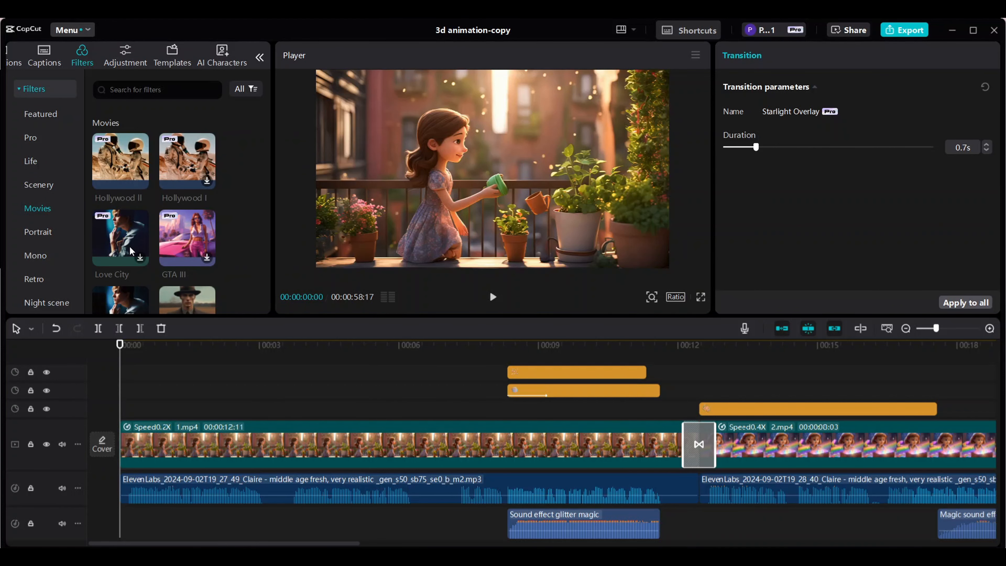
scroll(131, 251, down, 2)
scroll(130, 251, down, 2)
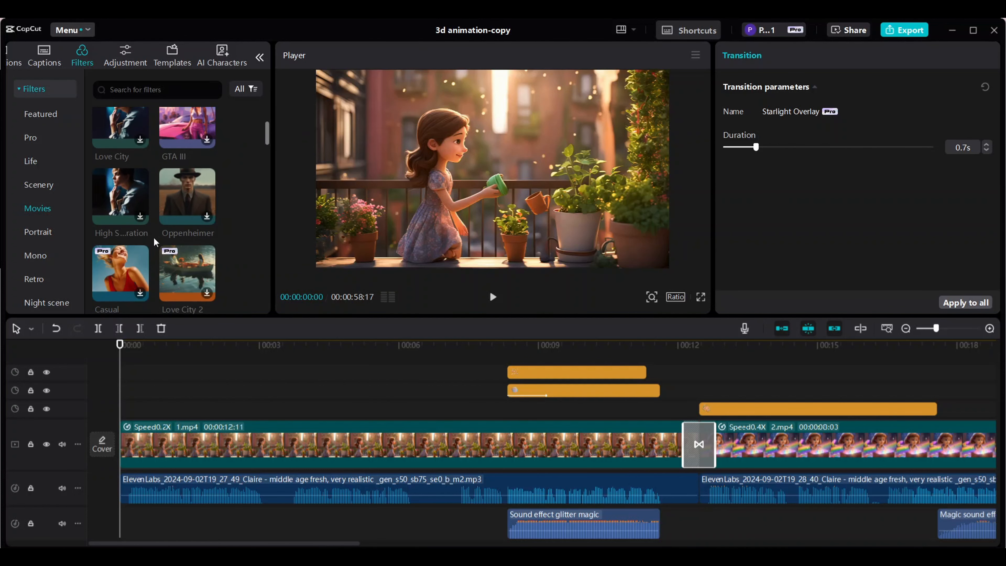
click(266, 345)
scroll(159, 238, down, 2)
drag(187, 250, 277, 402)
Step: Extend the Barbie filter to cover the whole video up to the end of the 6.mp4 clip
click(253, 403)
drag(260, 369, 669, 370)
drag(288, 430, 653, 429)
drag(938, 330, 926, 329)
drag(254, 369, 793, 369)
Step: Add the Nightclub video effect Colorful on its own track above the 3.mp4 clip, starting near that clip's beginning
drag(247, 416, 396, 414)
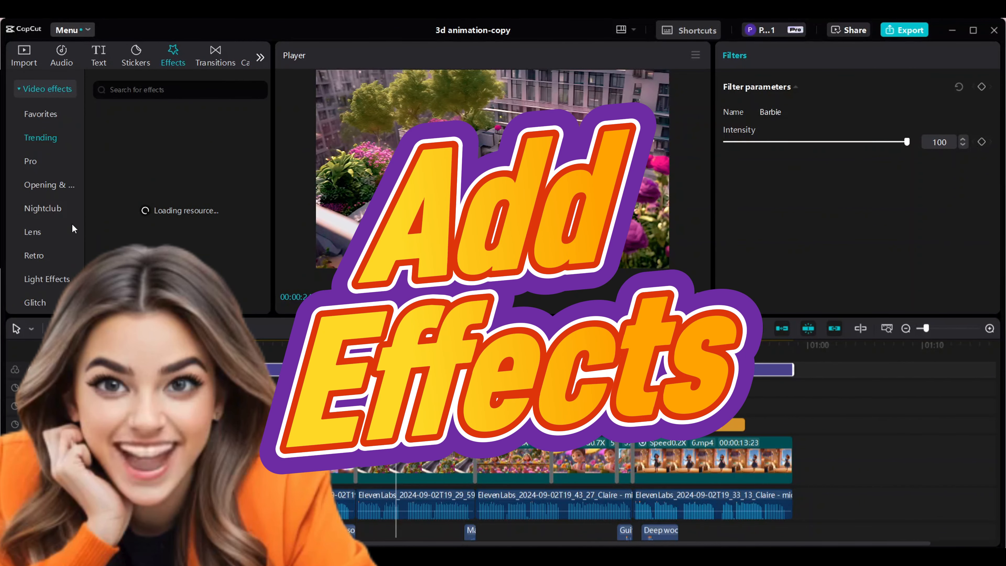
click(60, 208)
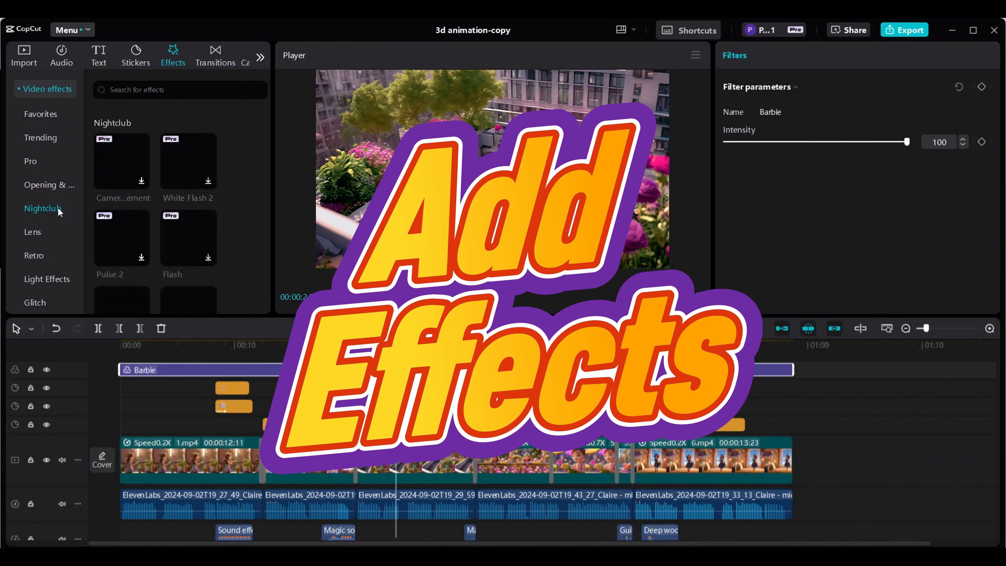
scroll(188, 213, down, 2)
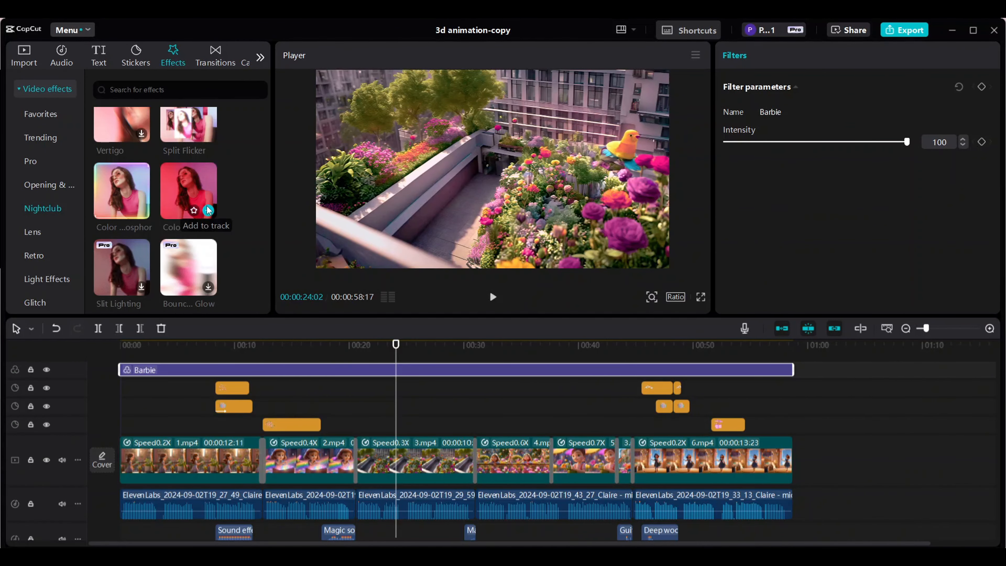
click(208, 210)
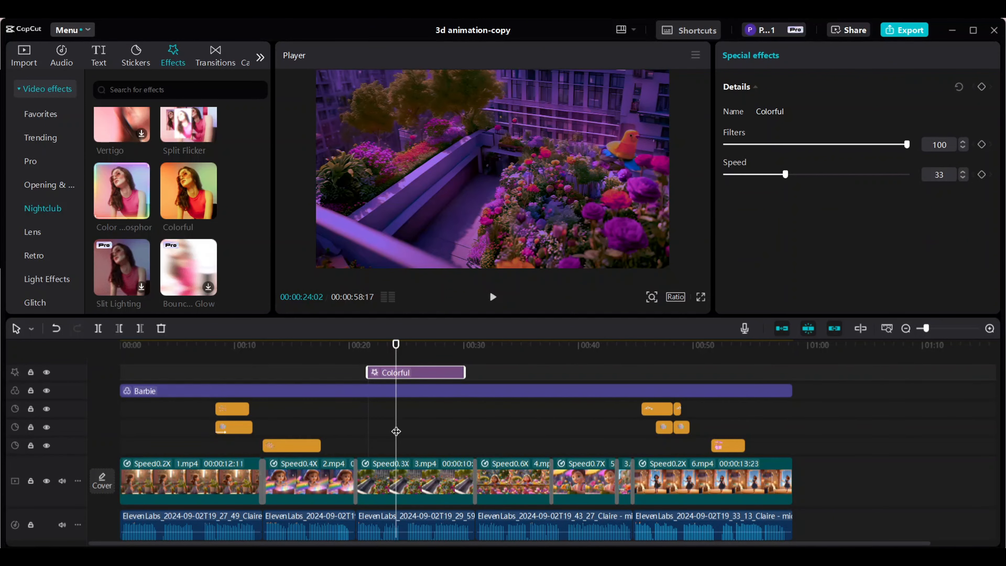
Step: Try to apply the Motion effects Doll and Cyber Future to the 1.mp4 clip
drag(395, 431, 341, 484)
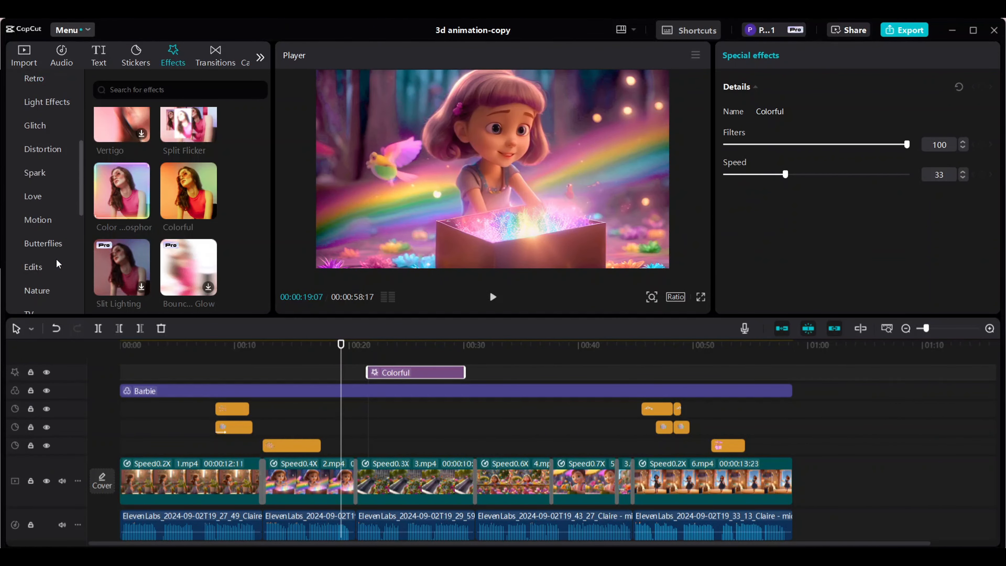
click(37, 219)
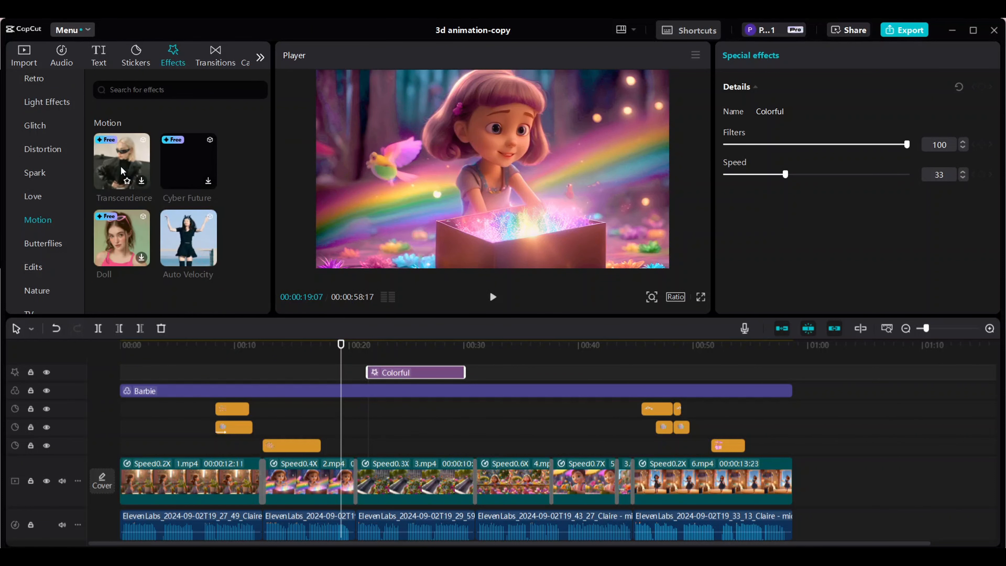
drag(340, 427, 178, 424)
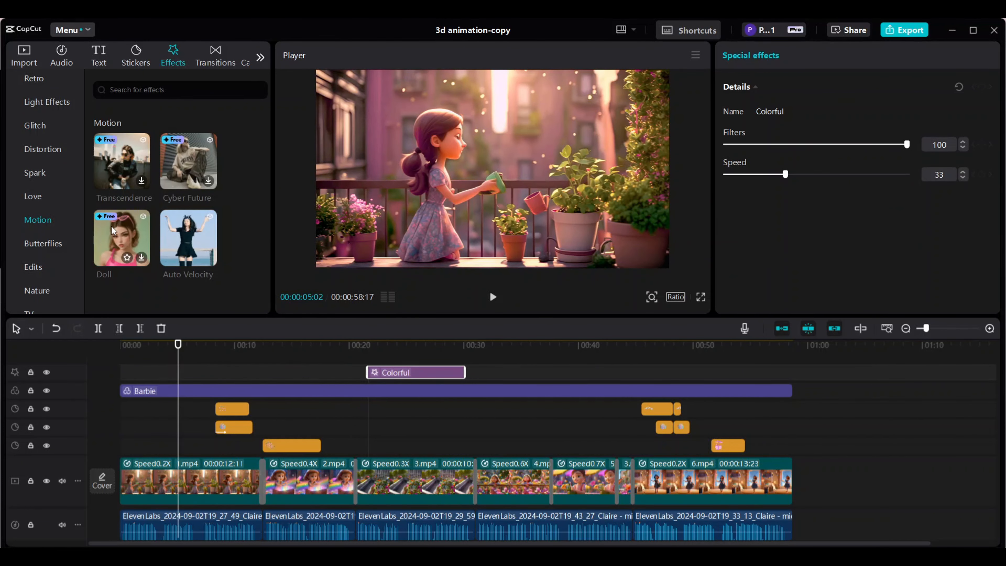
drag(134, 271, 126, 442)
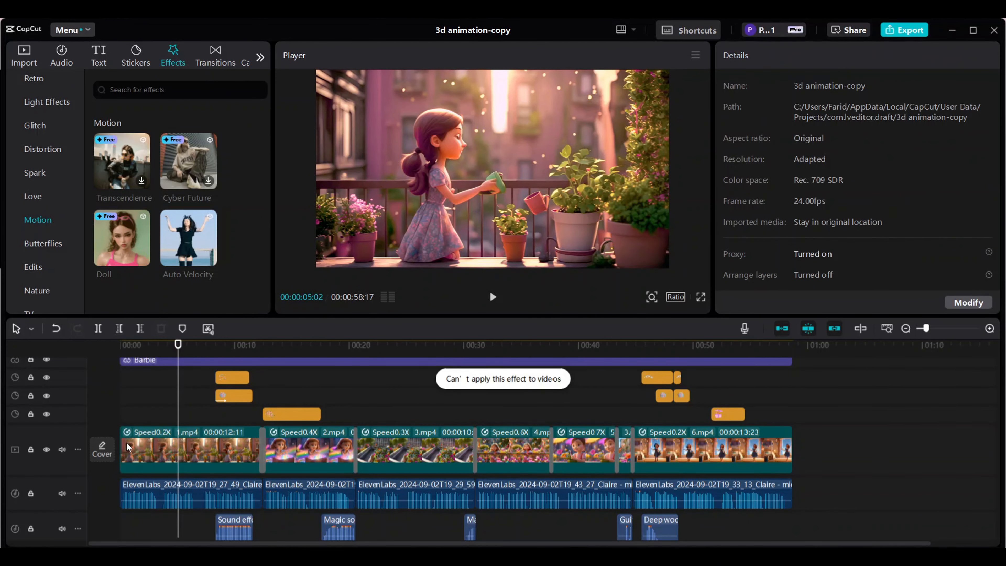
click(125, 345)
click(939, 328)
drag(123, 238, 195, 442)
drag(284, 443, 199, 453)
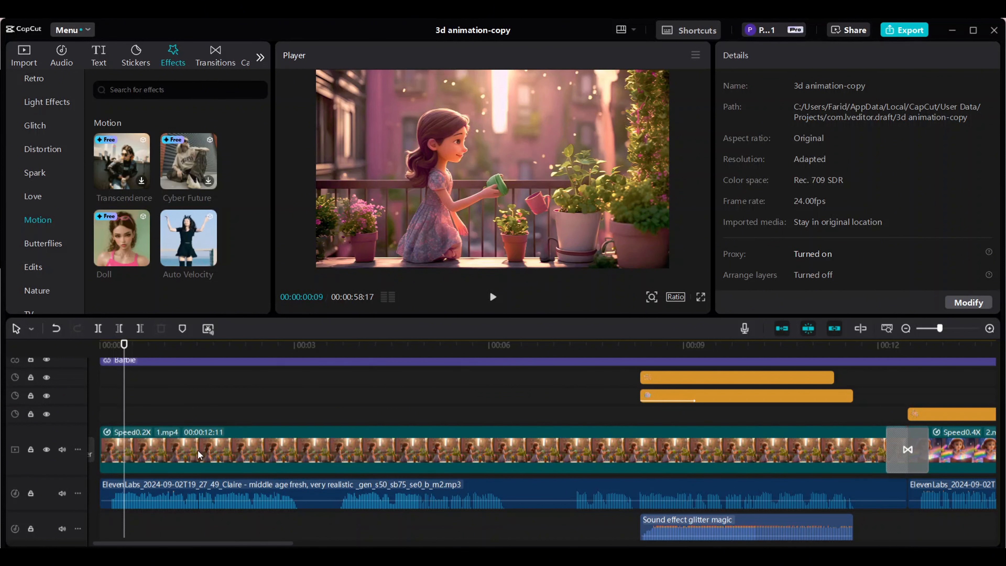
drag(180, 170, 136, 447)
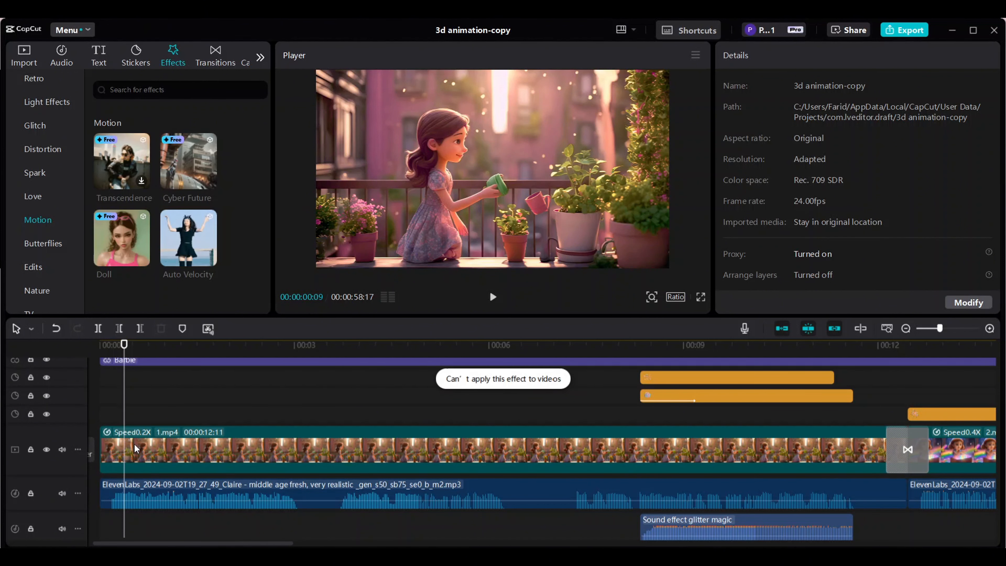
click(135, 448)
Step: Add the Butterflies effect Holo Butterfly 2 above the "magic" and gift box stickers, starting just before them
click(43, 243)
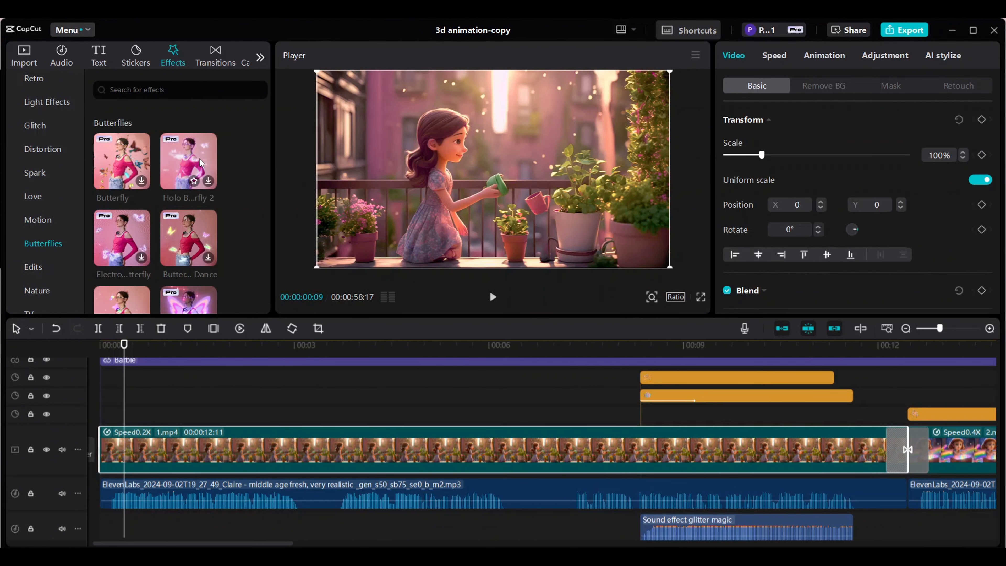
drag(199, 162, 638, 411)
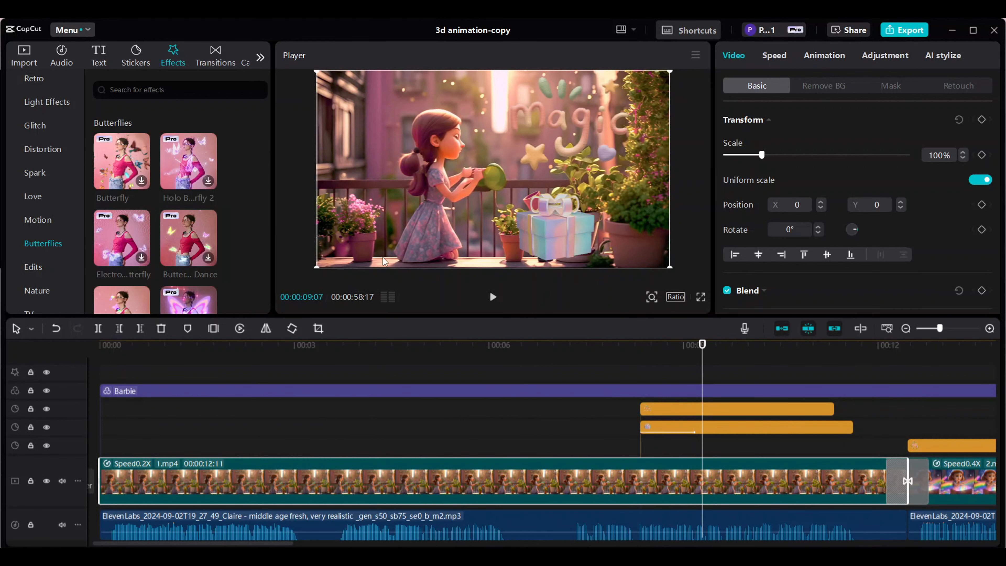
drag(384, 261, 636, 366)
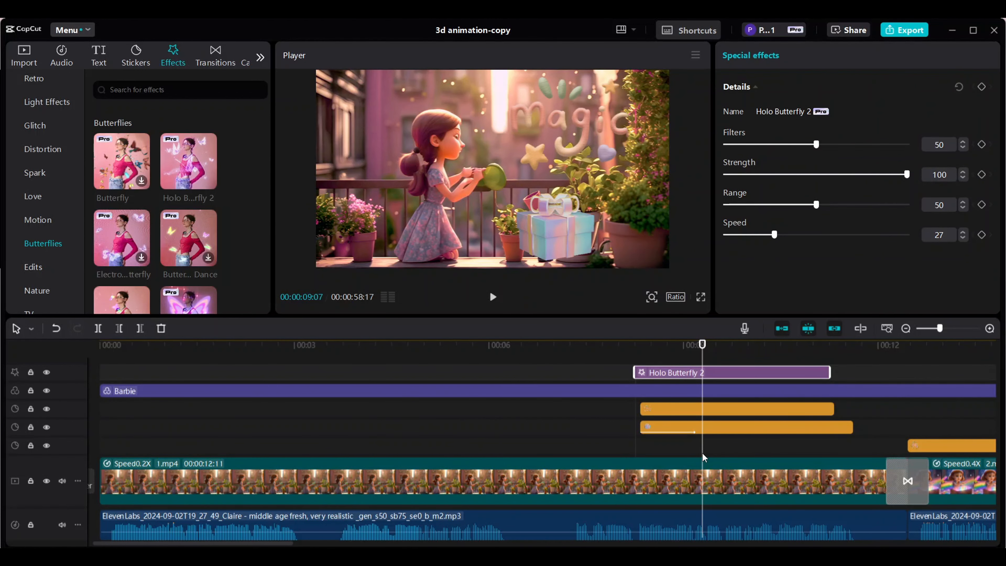
scroll(703, 458, up, 1)
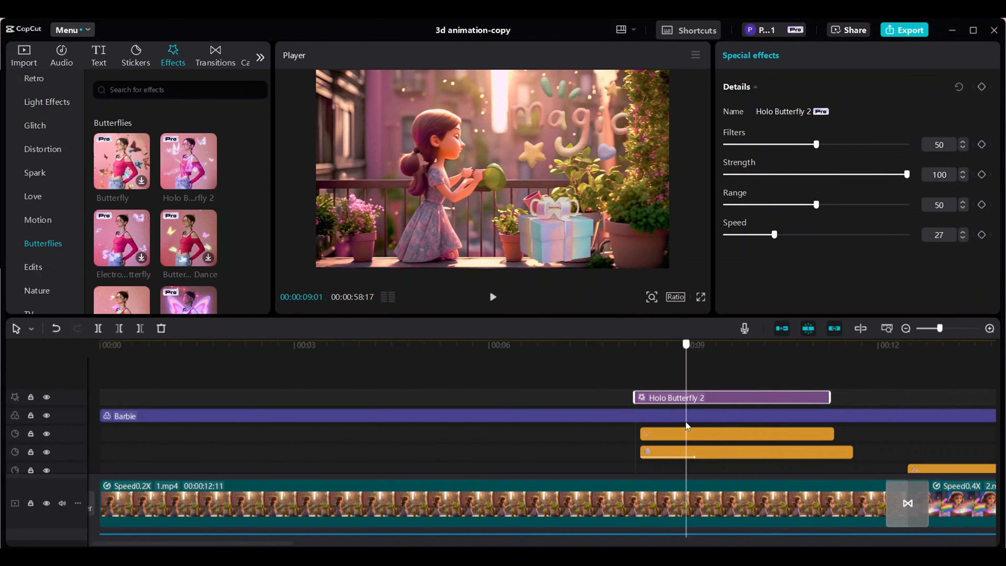
Step: Try the Butterfly Image effect over the 1.mp4 clip and remove both it and the Holo Butterfly 2 effect
scroll(202, 265, down, 2)
drag(202, 264, 666, 445)
click(716, 345)
key(Delete)
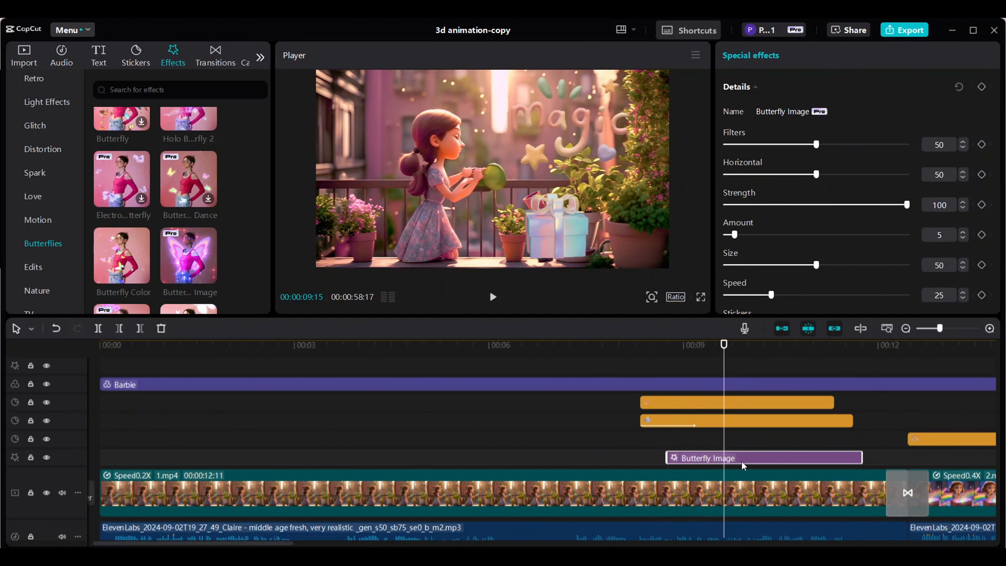
click(55, 328)
right_click(694, 439)
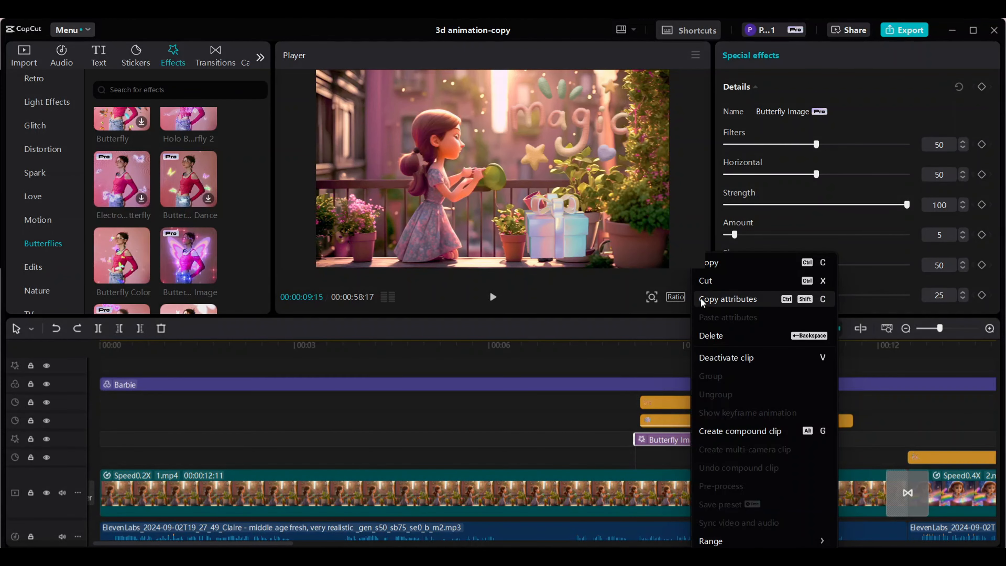
click(715, 336)
Step: Apply the Dizzy Butterfly effect to the 1.mp4 clip, limited to its last part starting where the "magic" and gift box stickers appear
scroll(159, 238, down, 3)
drag(122, 293, 715, 475)
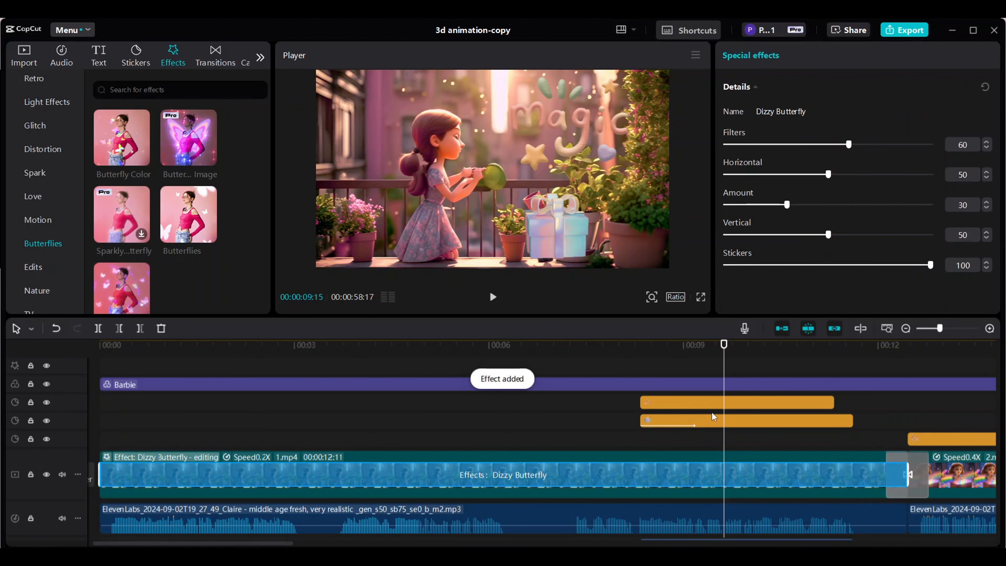
click(419, 431)
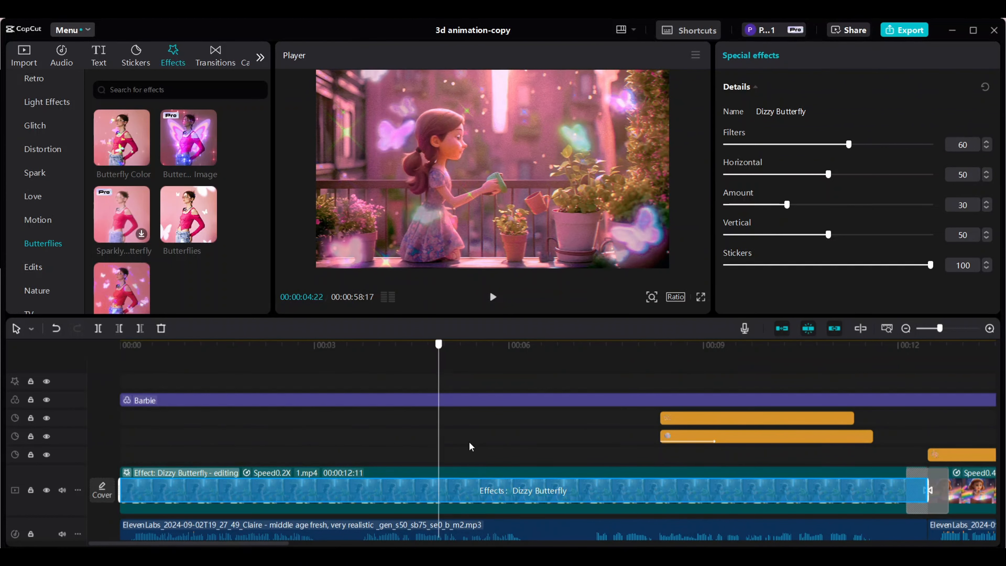
click(704, 467)
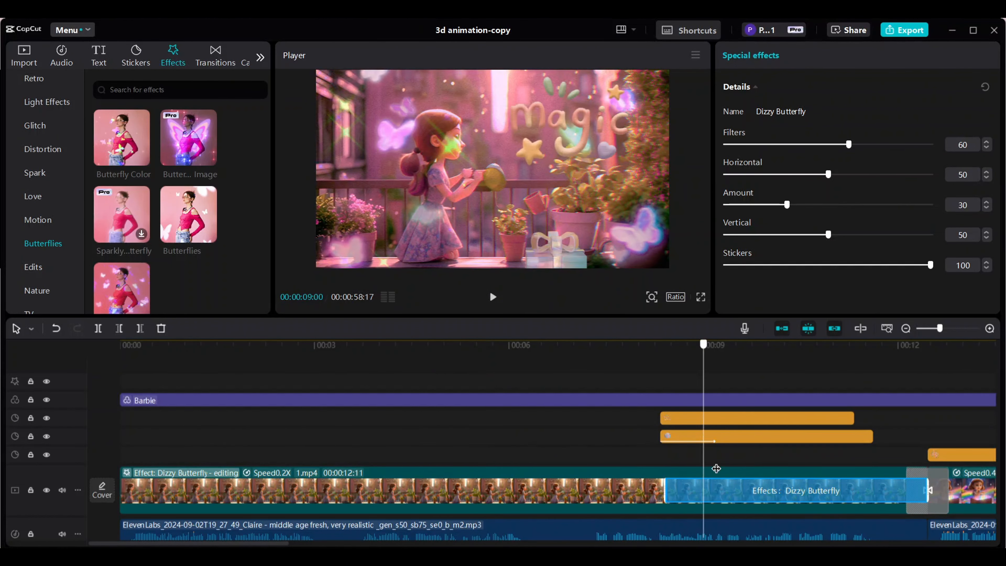
Step: Apply the Butterflies effect to the 2.mp4 clip from about 18 s to its end, lowering the effect's Speed and Atmosphere
drag(716, 469, 424, 462)
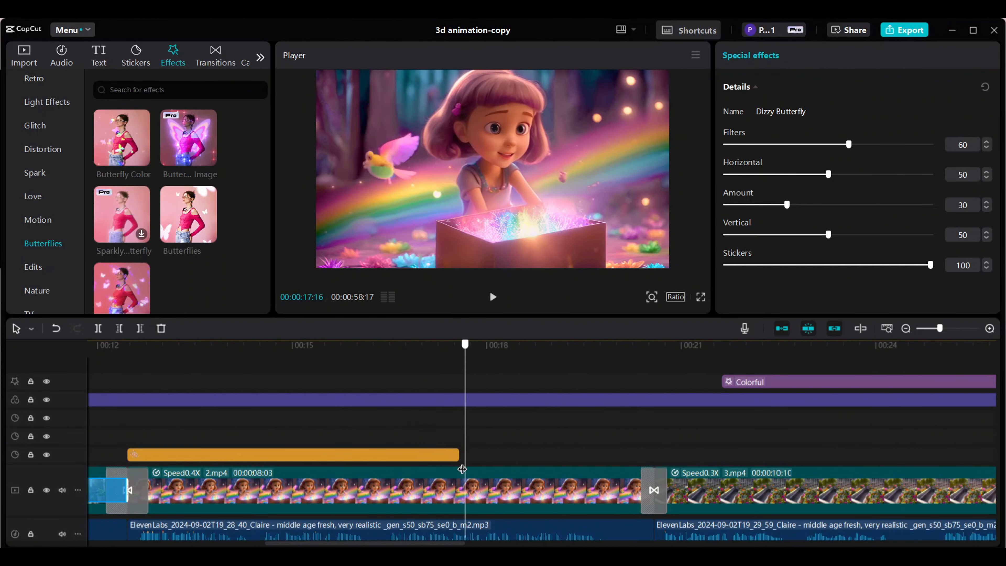
drag(284, 258, 576, 489)
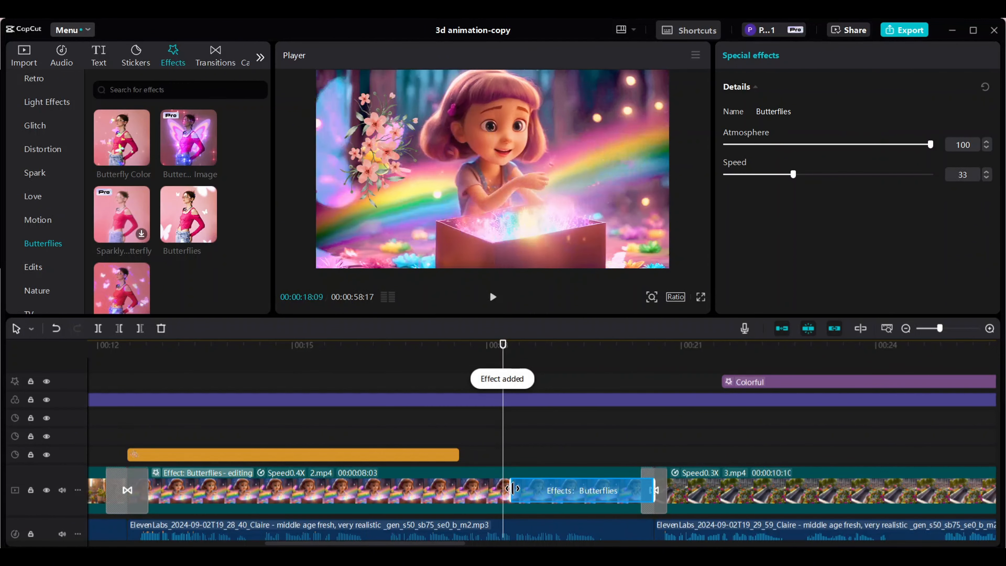
mouse_move(794, 174)
mouse_down()
mouse_move(752, 175)
mouse_move(777, 175)
mouse_up()
drag(913, 145, 832, 144)
Step: Try the Dizzy Butterfly effect on the 3.mp4 clip with Filters 39, Horizontal 48, Amount 20 and Stickers 95, and undo it
drag(685, 423, 791, 436)
scroll(171, 223, down, 1)
drag(122, 238, 791, 496)
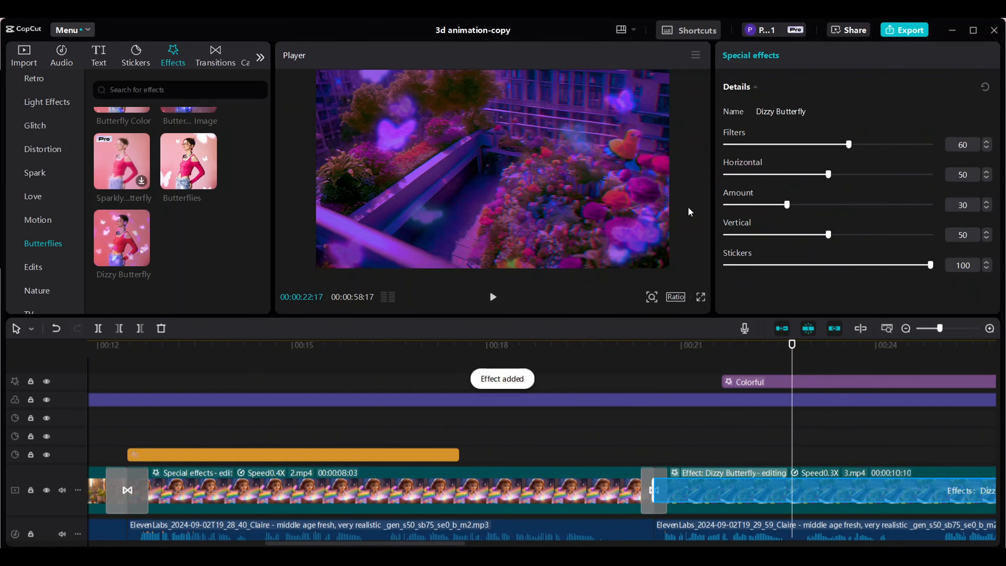
drag(789, 205, 766, 205)
drag(828, 174, 824, 174)
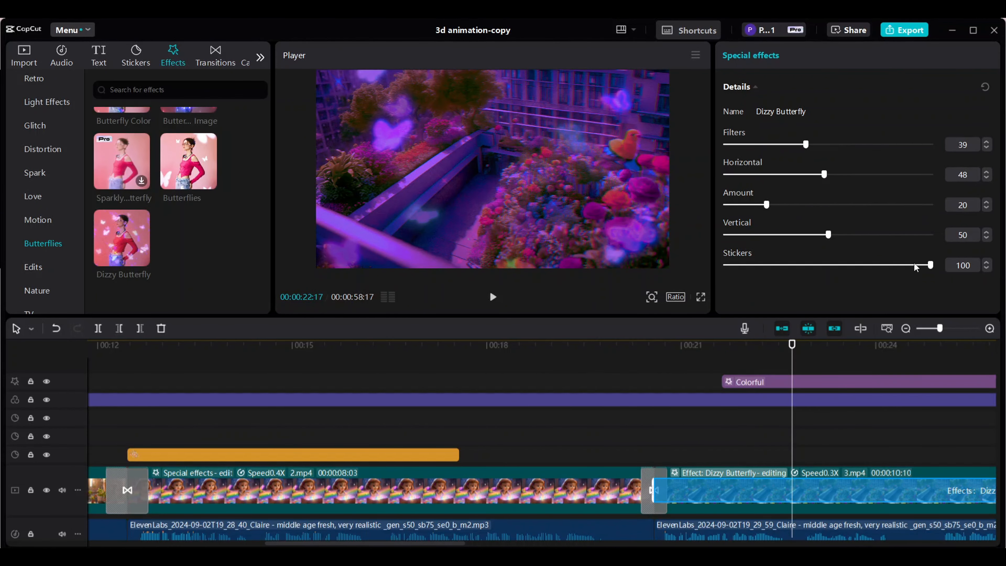
drag(422, 546, 505, 546)
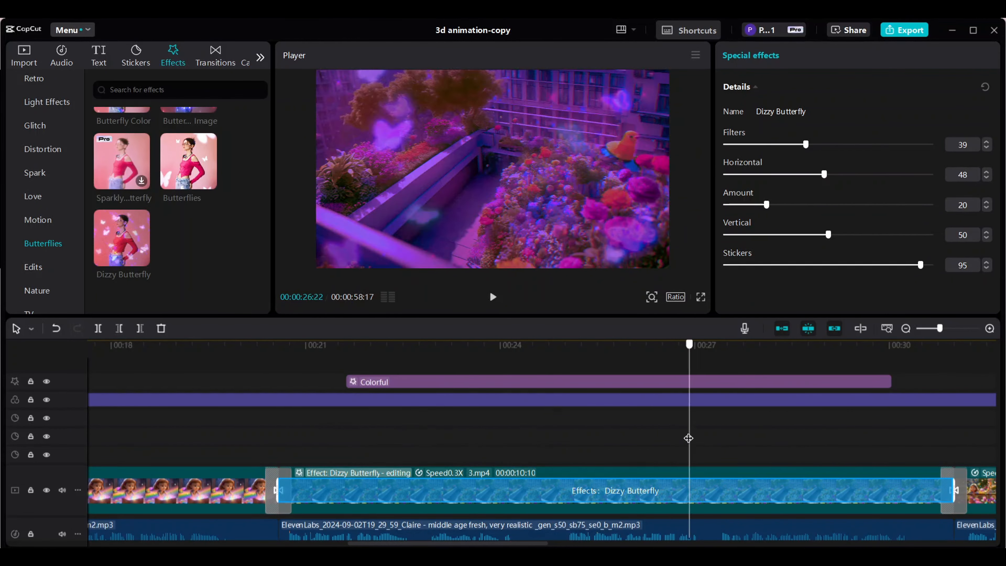
click(581, 441)
click(56, 331)
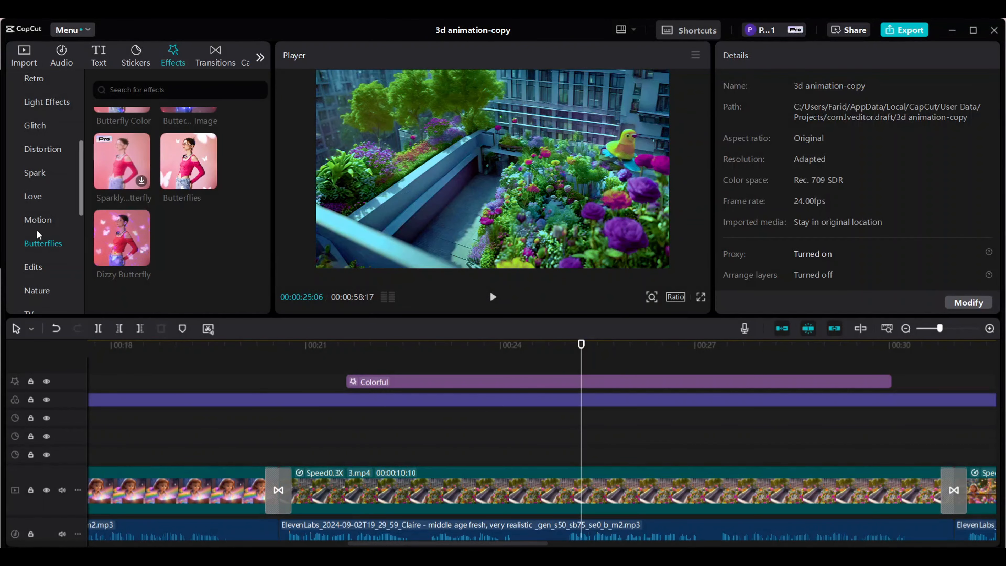
Step: Apply the Light Effects effect Sunset 4 to the 3.mp4 clip that follows 2.mp4
scroll(44, 235, up, 2)
click(50, 222)
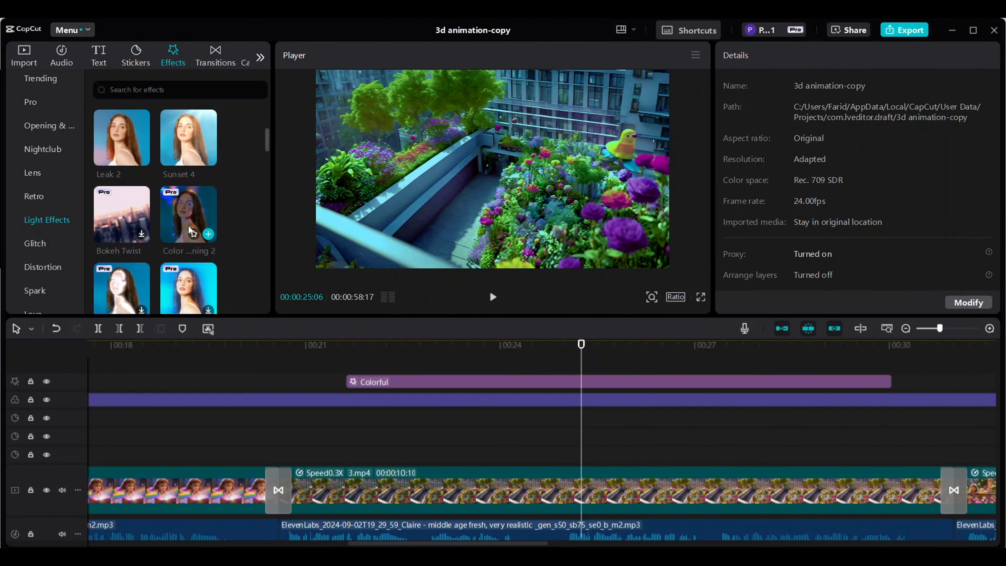
drag(181, 133, 715, 501)
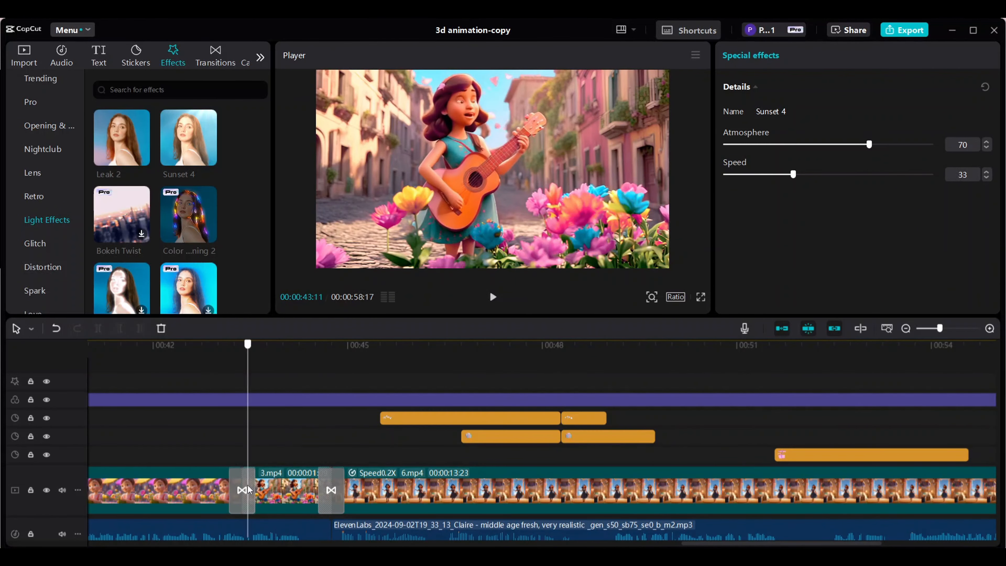
Step: Try other Light Effects on the short 3.mp4 clip just before 6.mp4, undoing each one
scroll(161, 236, down, 3)
click(209, 245)
key(ctrl+z)
scroll(192, 232, up, 3)
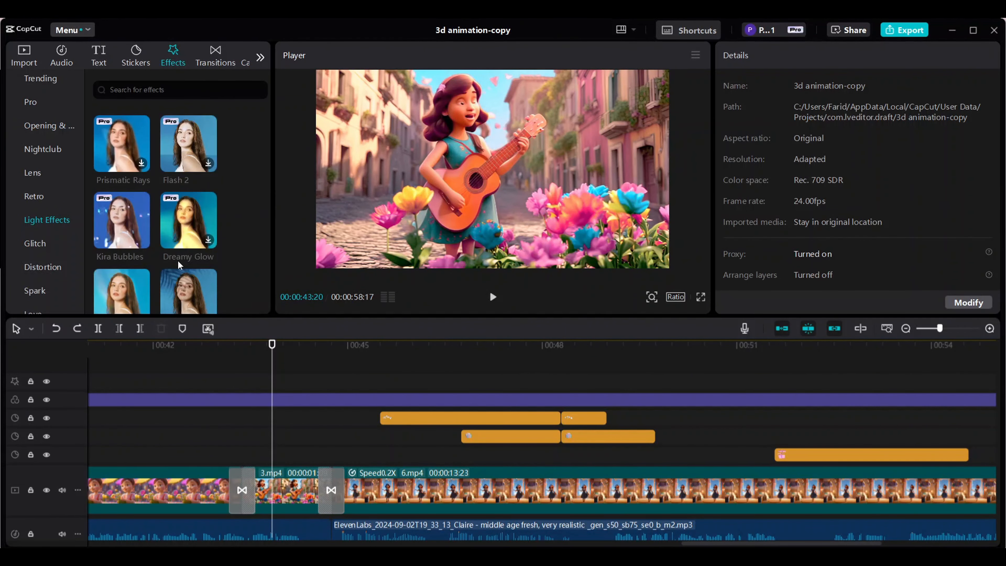
scroll(190, 233, down, 3)
drag(123, 249, 280, 496)
mouse_move(272, 455)
mouse_down()
mouse_move(317, 458)
mouse_move(280, 459)
mouse_up()
key(ctrl+z)
Step: Apply the Halo 2 light effect to the short 3.mp4 clip before 6.mp4 and shorten its preceding Starlight Overlay transition to 0.2 s
scroll(175, 238, down, 5)
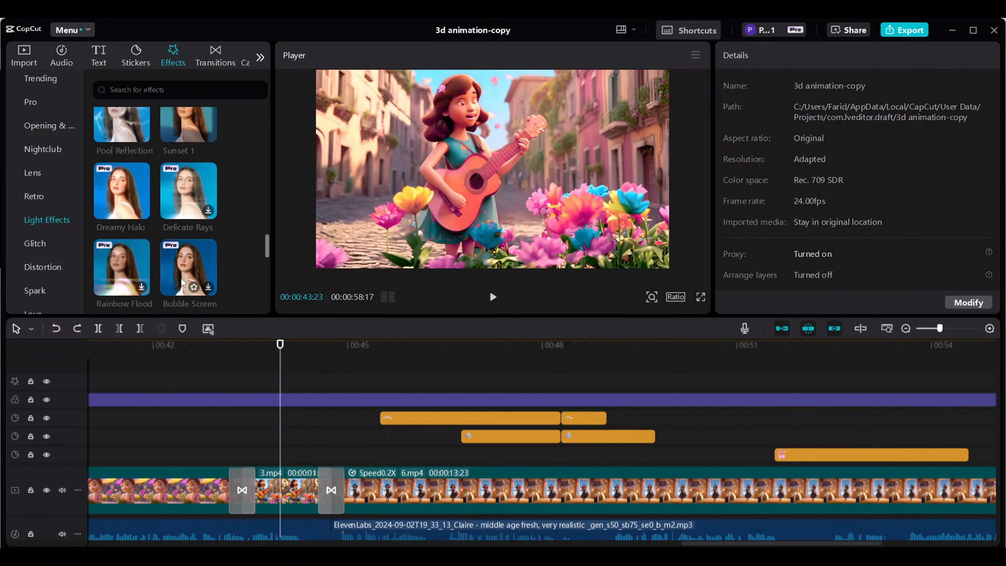
drag(123, 228, 280, 492)
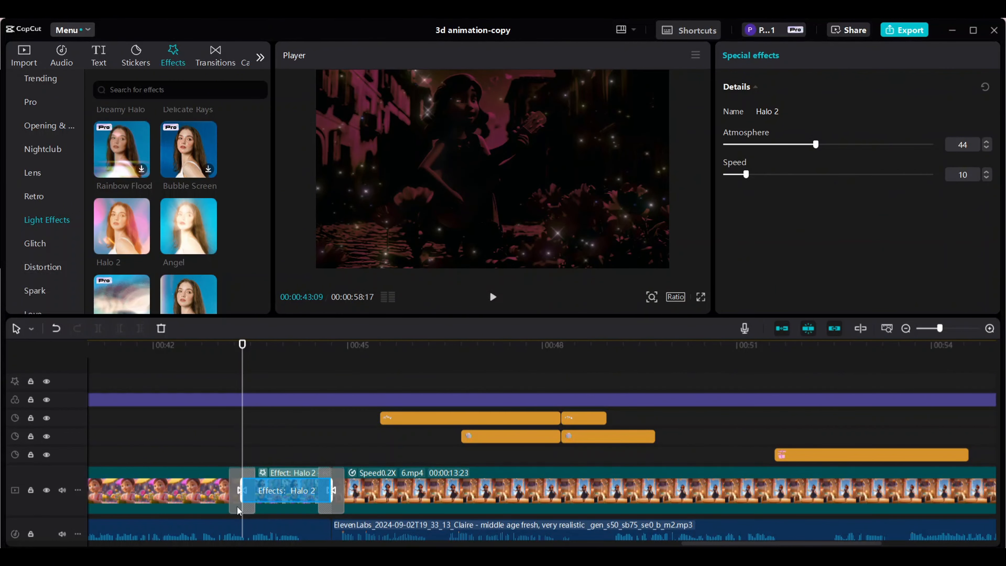
click(242, 490)
drag(201, 458, 669, 516)
click(47, 220)
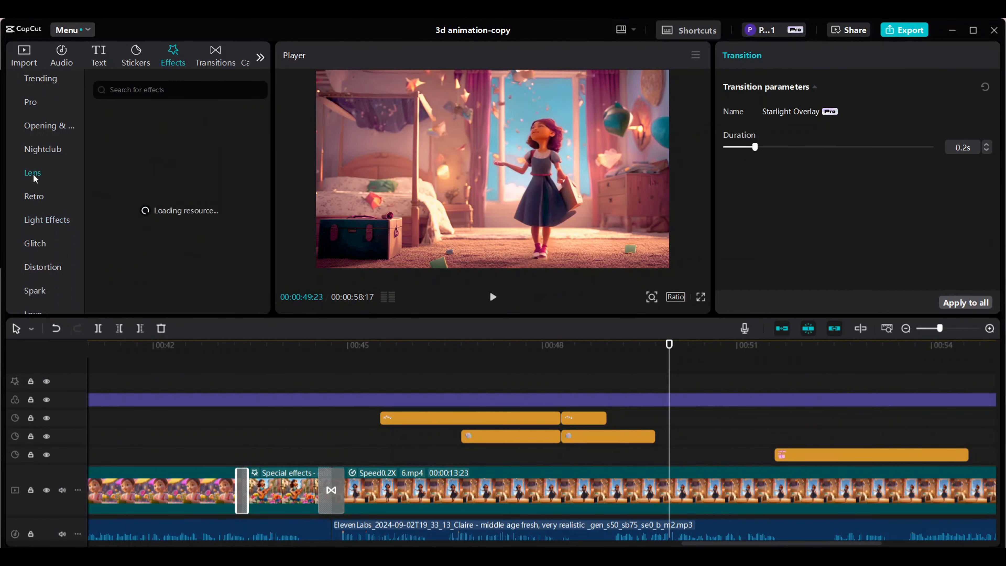
scroll(119, 238, down, 5)
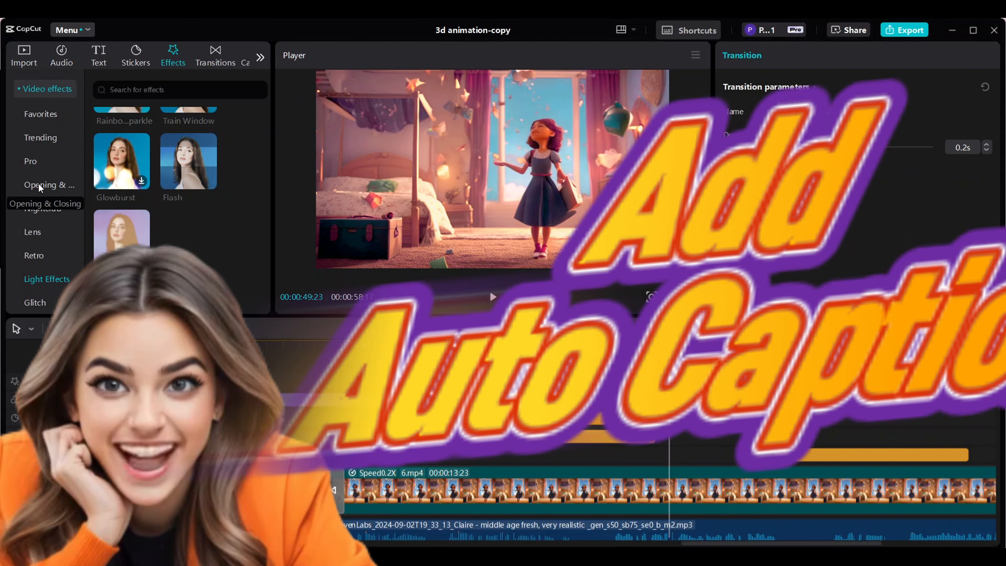
click(41, 185)
scroll(214, 258, down, 2)
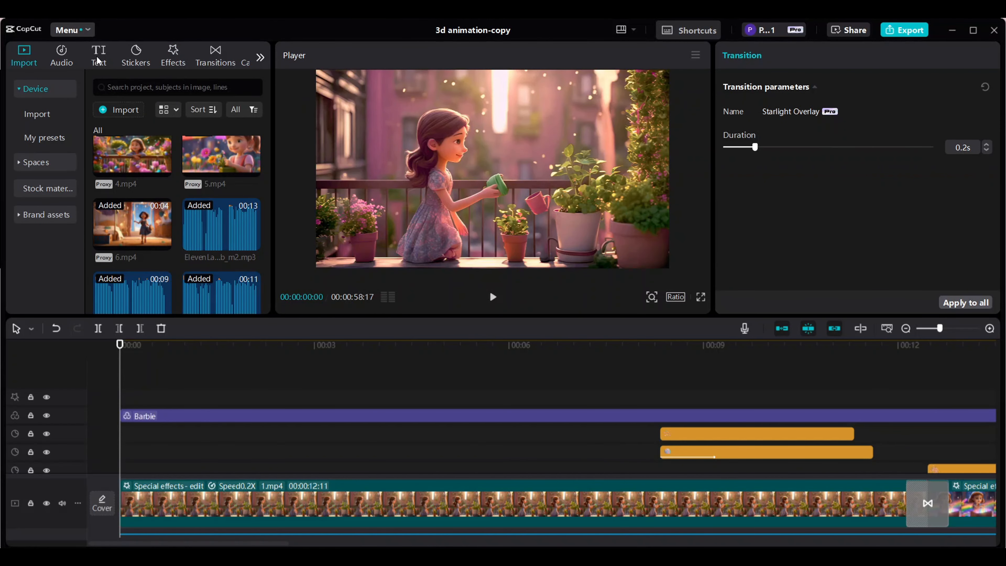
Step: Generate English auto captions for the voice-overs with Auto highlight enabled
click(98, 59)
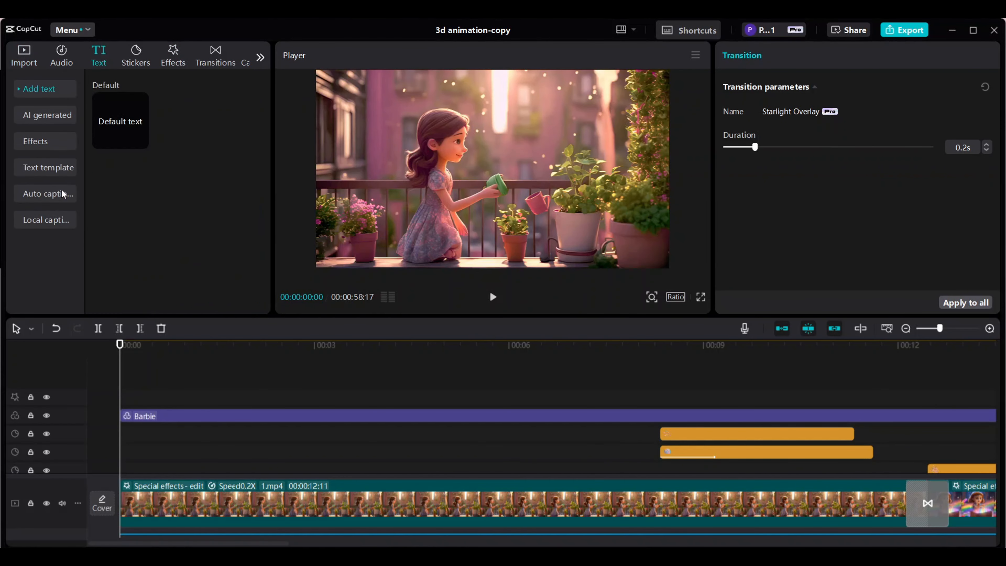
click(62, 194)
click(227, 305)
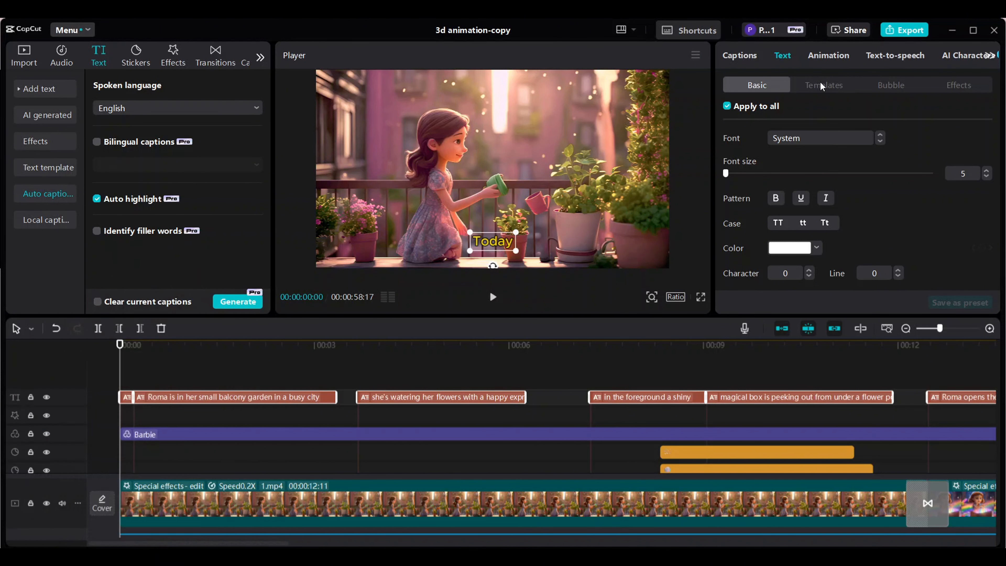
Step: Try several caption text templates, apply one with the Metropolis-Bd font to all captions and set them in uppercase
click(820, 82)
scroll(793, 219, up, 2)
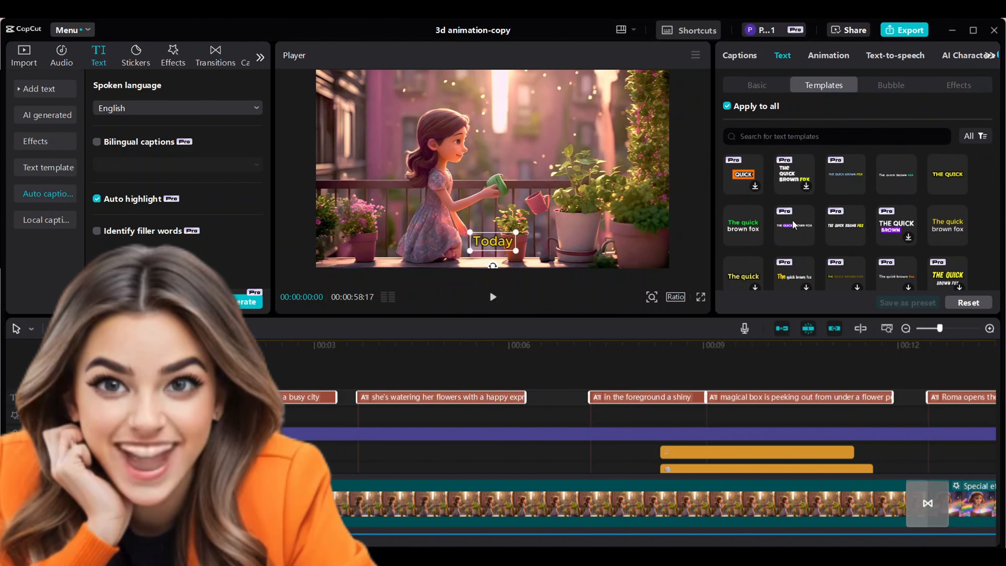
click(794, 224)
click(856, 226)
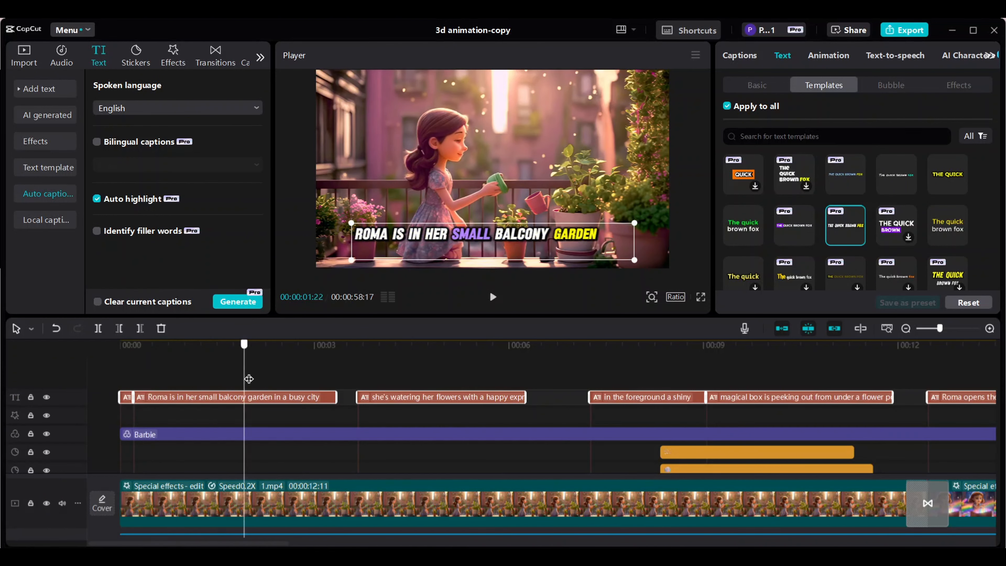
drag(249, 379, 906, 379)
scroll(892, 222, down, 3)
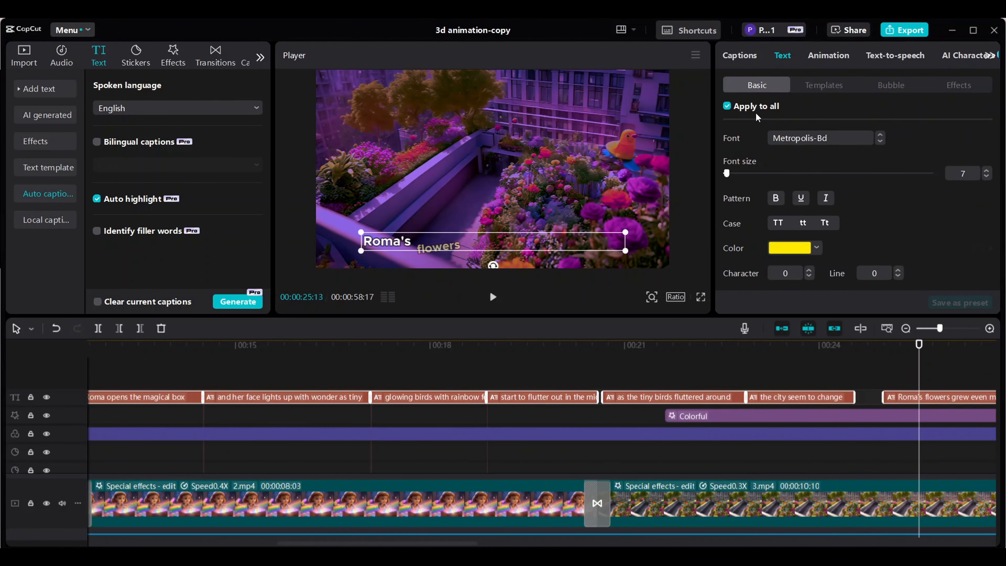
scroll(757, 117, down, 2)
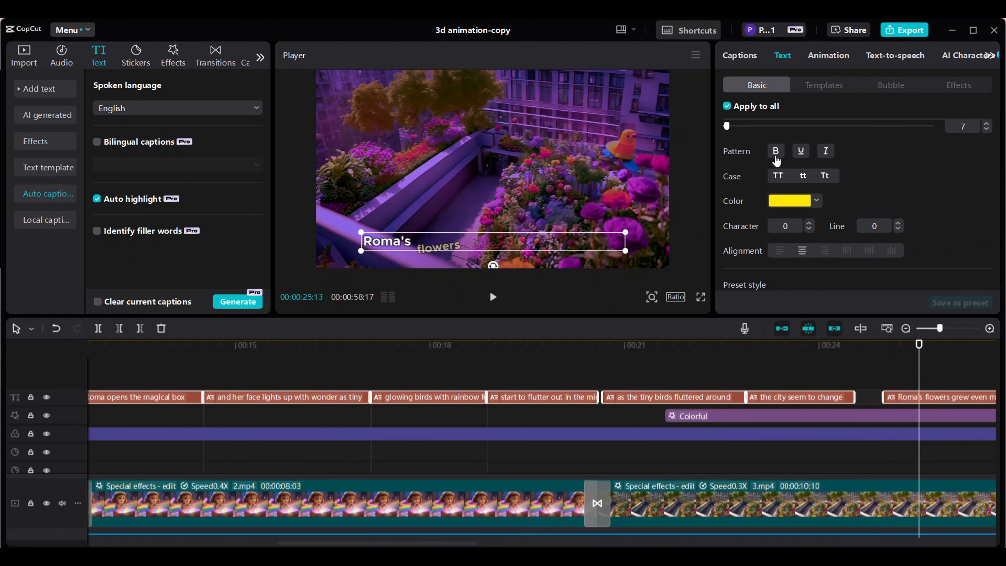
click(778, 175)
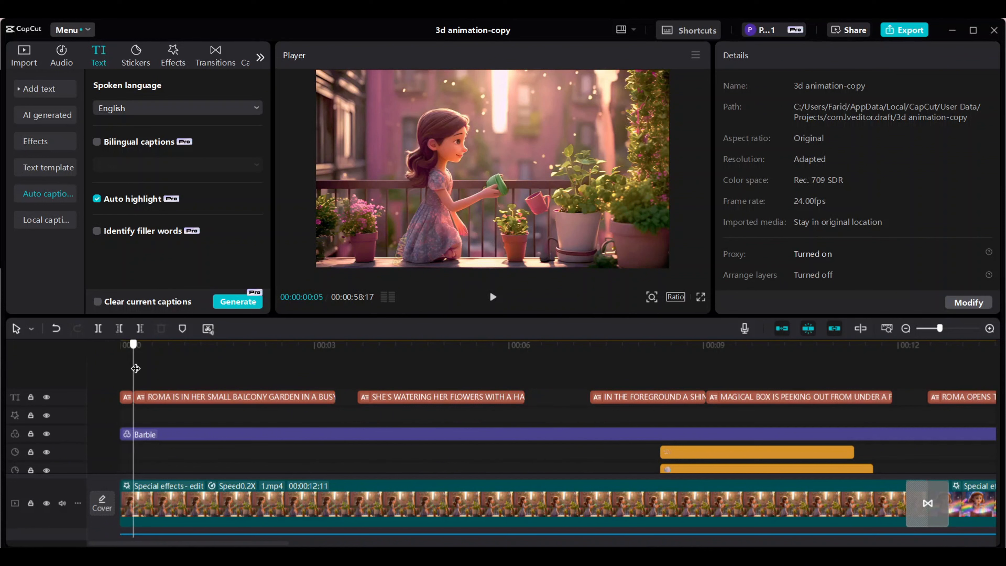
Step: Delete the opening "TODAY" caption and set the font size of all captions to 8
click(126, 397)
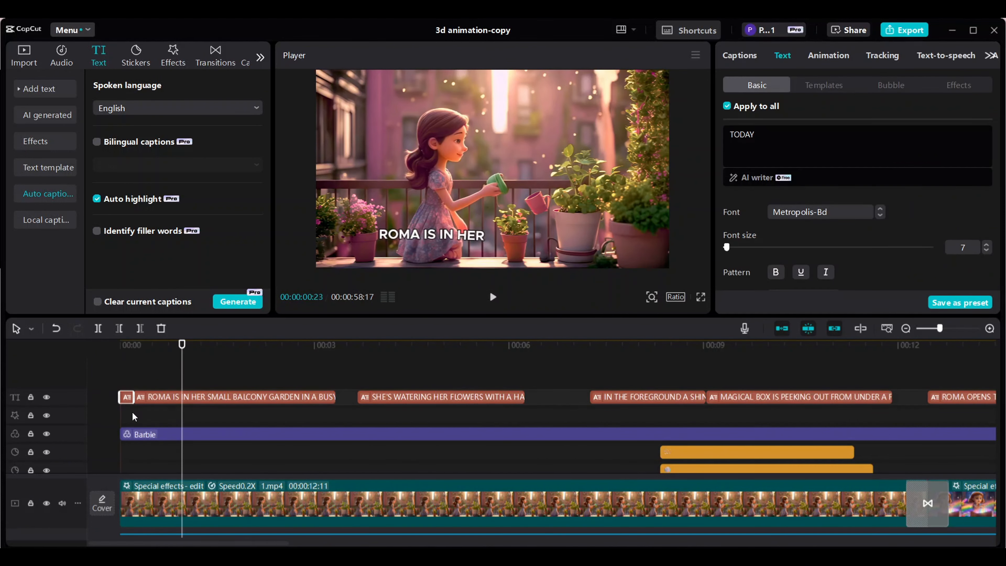
click(271, 397)
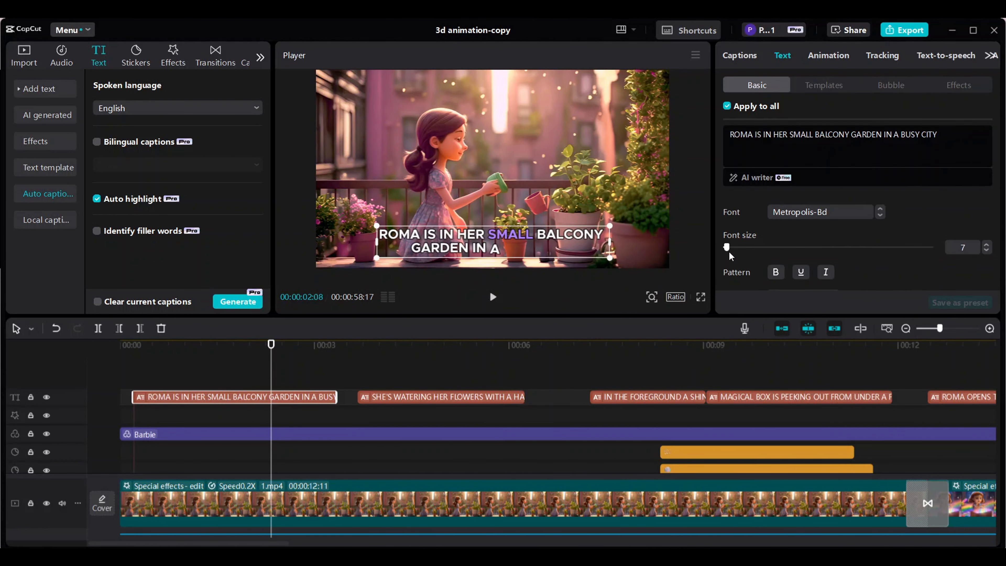
Step: Export the video under the name "3d animation_capcut_canva"
click(919, 36)
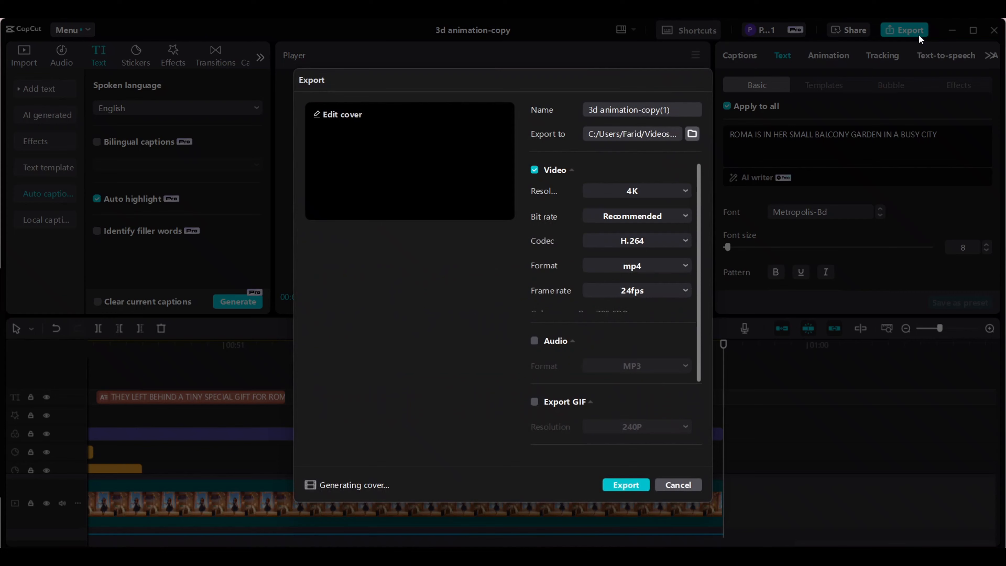
double_click(643, 111)
text(_capcut_canva)
click(626, 485)
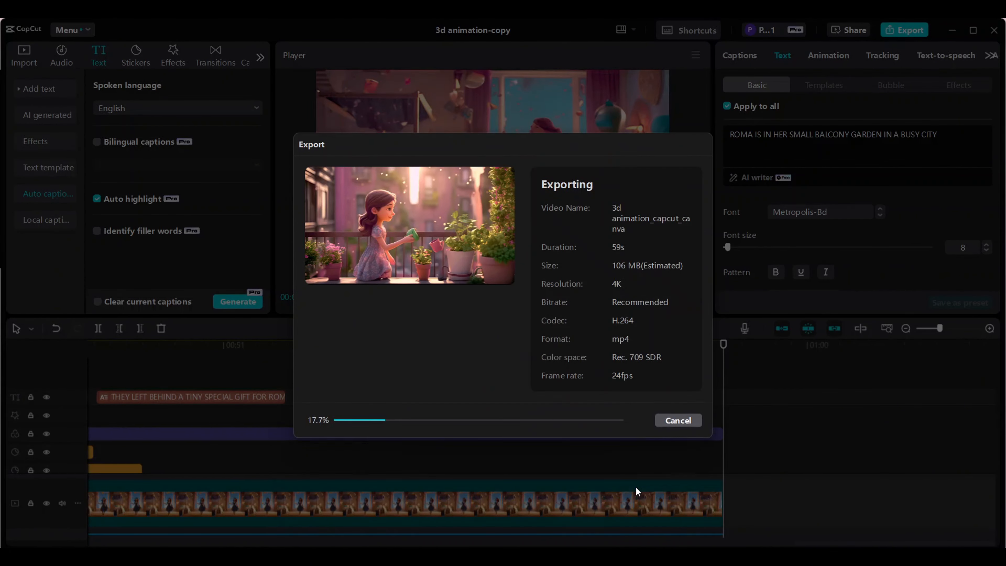